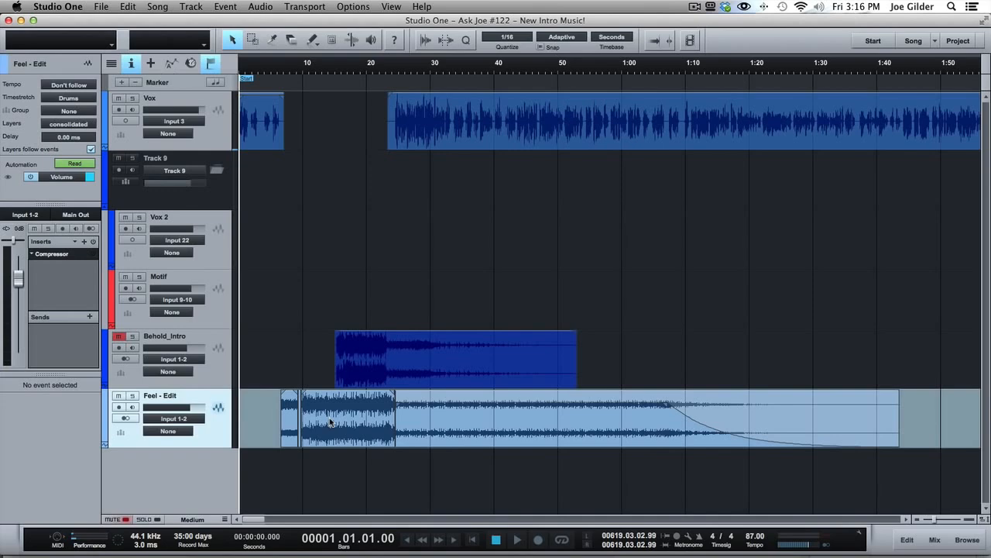
- Enlarge the tracks and select all the Feel - Edit events to examine how the music was cut
{"action": "scroll", "coordinate": [315, 433], "scroll_direction": "up", "scroll_amount": 2}
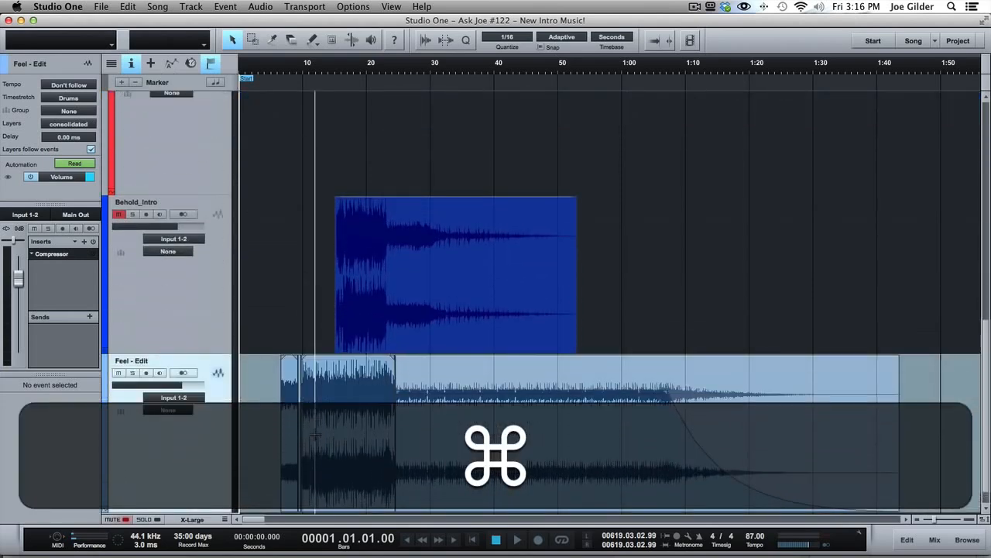
{"action": "scroll", "coordinate": [323, 403], "scroll_direction": "down", "scroll_amount": 1}
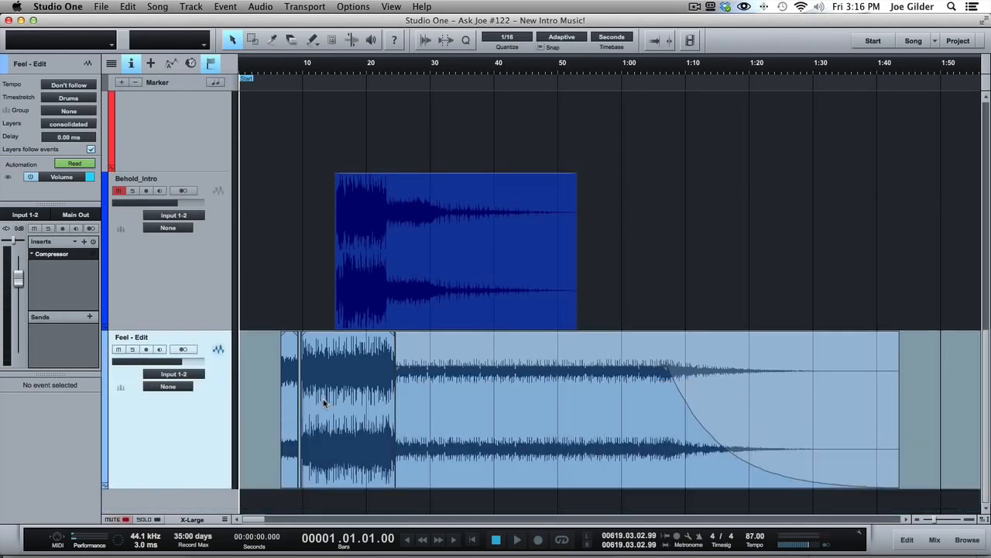
{"action": "left_click", "coordinate": [369, 7]}
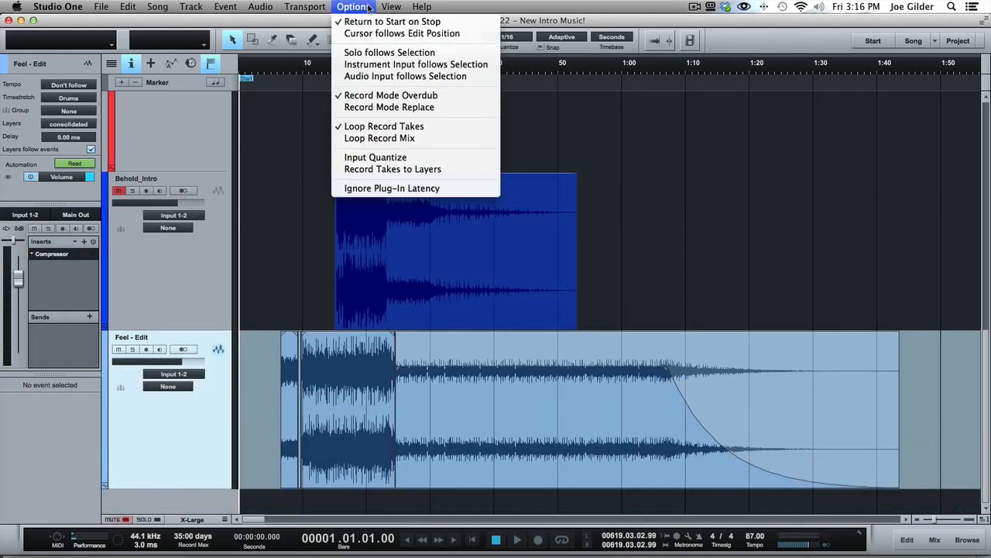
{"action": "left_click", "coordinate": [303, 7]}
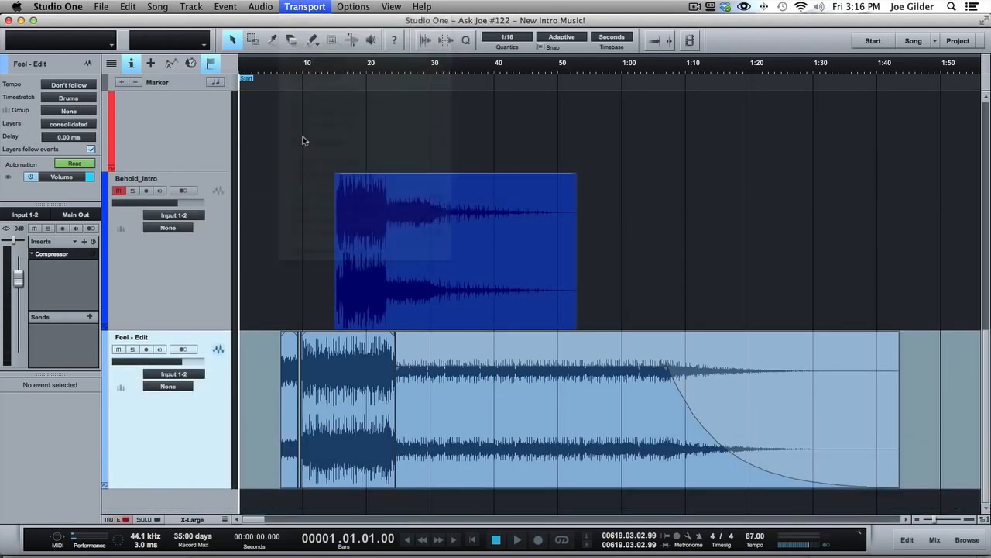
{"action": "left_click", "coordinate": [510, 401]}
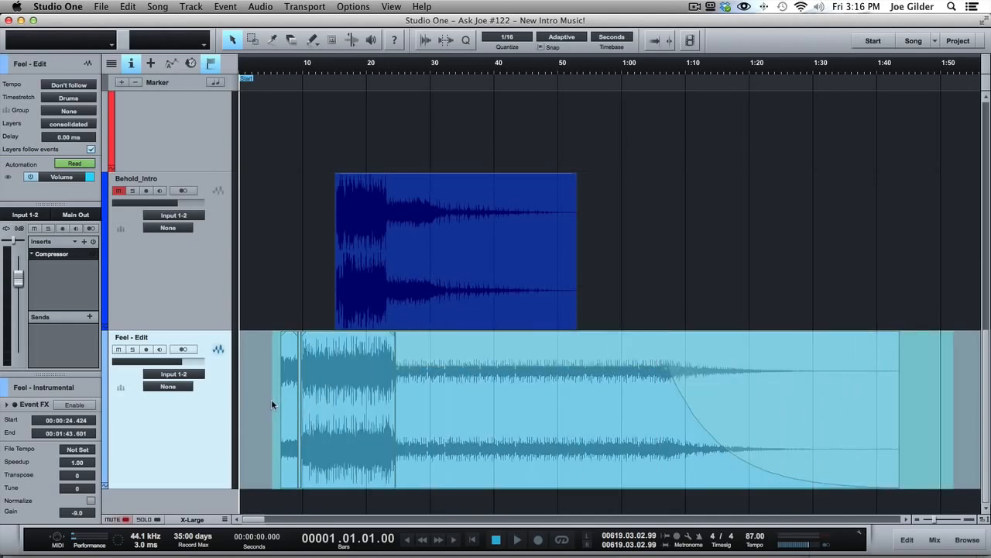
{"action": "left_click", "coordinate": [271, 401]}
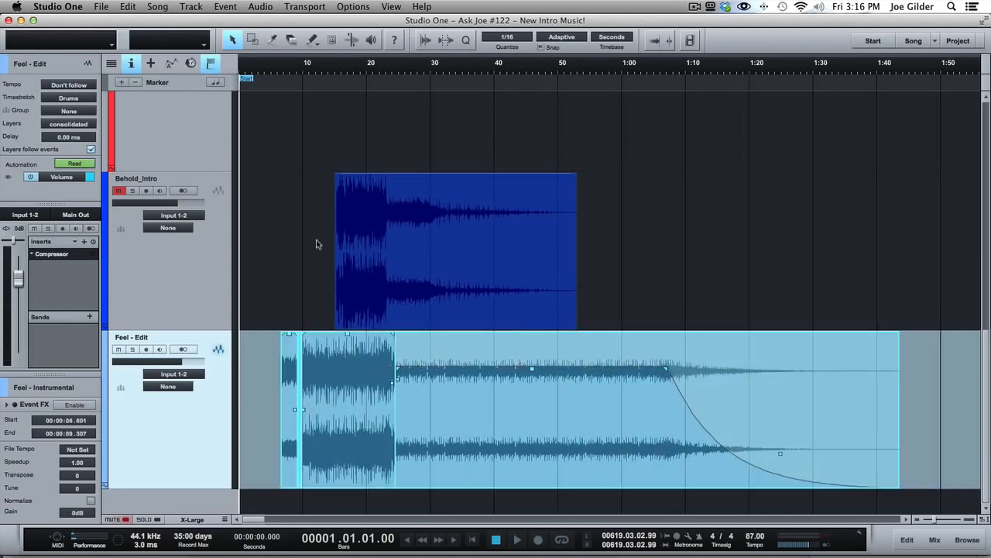
{"action": "left_click_drag", "start_coordinate": [297, 75], "coordinate": [287, 99]}
{"action": "scroll", "coordinate": [426, 356], "scroll_direction": "left", "scroll_amount": 3}
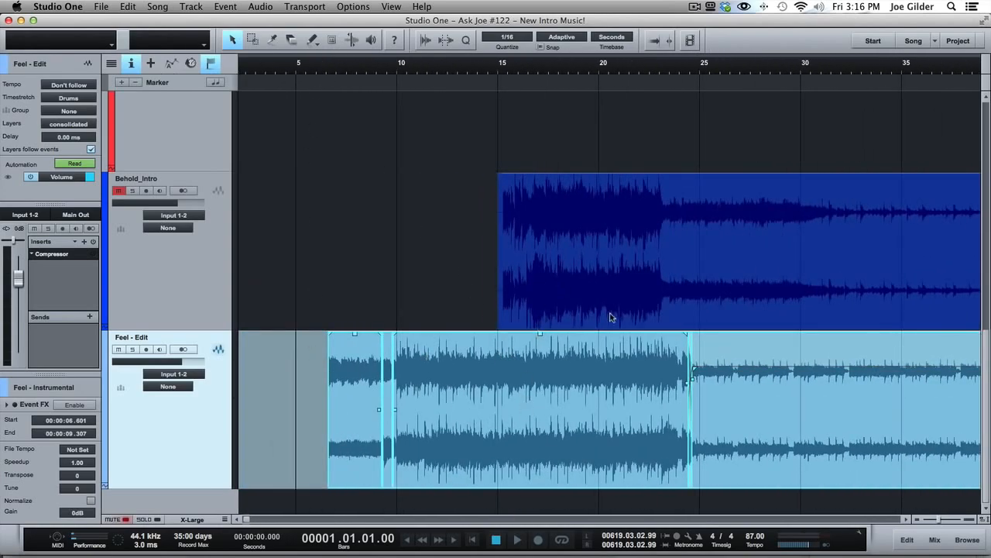
{"action": "left_click", "coordinate": [178, 260]}
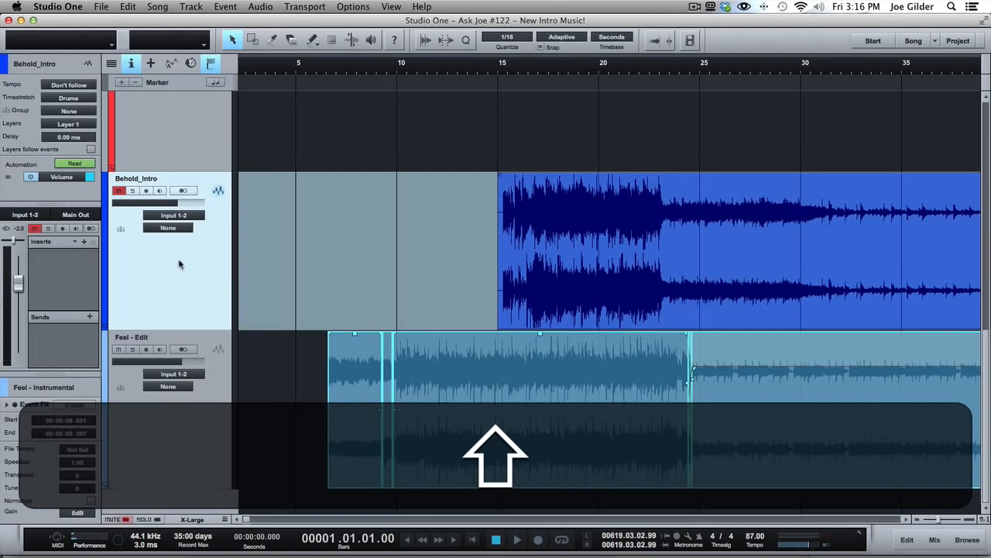
{"action": "right_click", "coordinate": [179, 265]}
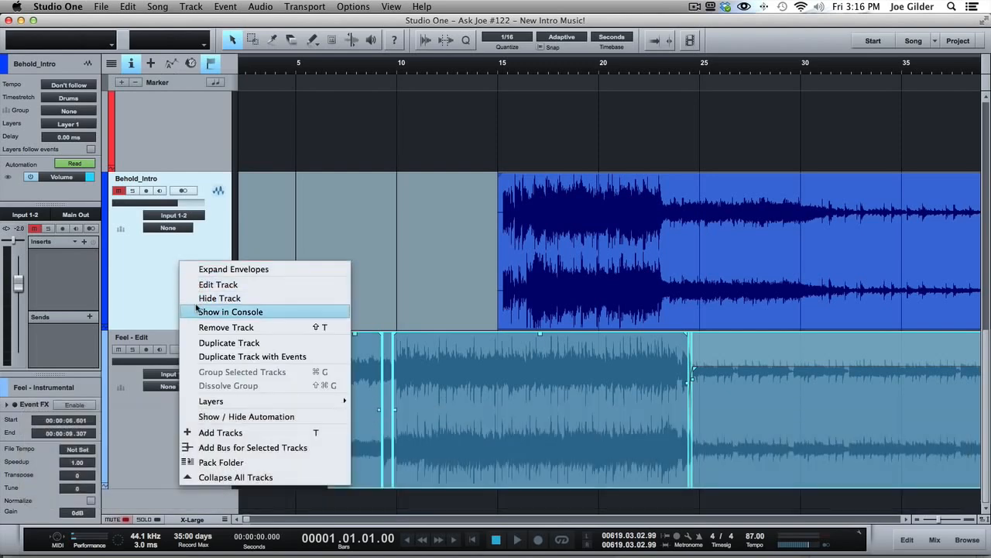
{"action": "left_click", "coordinate": [197, 308]}
{"action": "key", "text": "F3"}
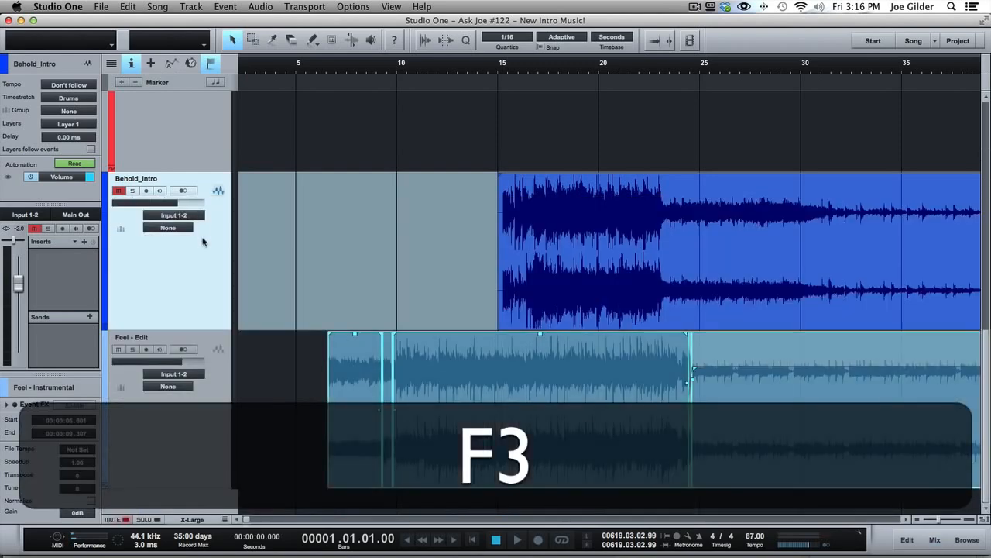
{"action": "left_click", "coordinate": [217, 440]}
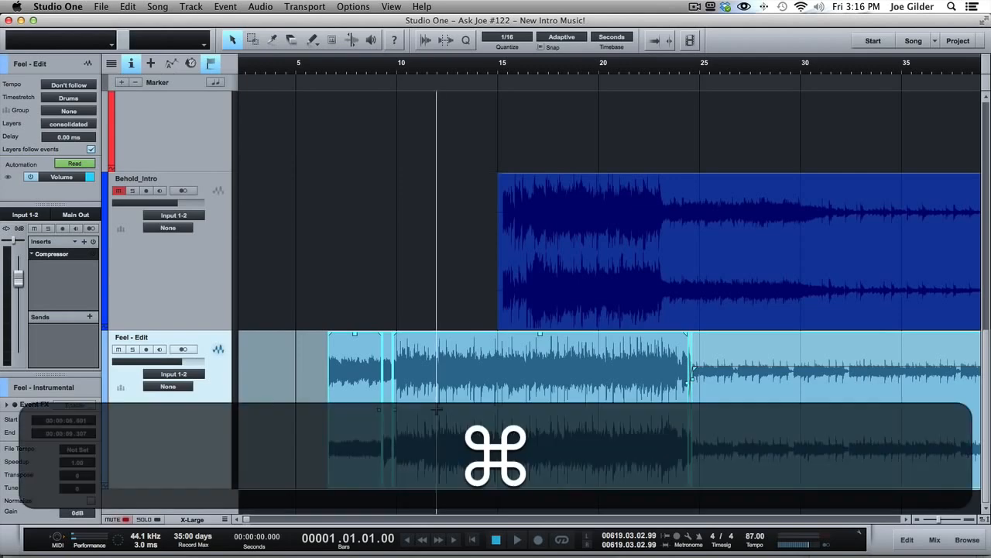
- Examine the individual events on the Feel - Edit track, from the short opening pieces to the loud main section
{"action": "scroll", "coordinate": [436, 409], "scroll_direction": "up", "scroll_amount": 5}
{"action": "scroll", "coordinate": [509, 370], "scroll_direction": "up", "scroll_amount": 5}
{"action": "scroll", "coordinate": [509, 370], "scroll_direction": "down", "scroll_amount": 5}
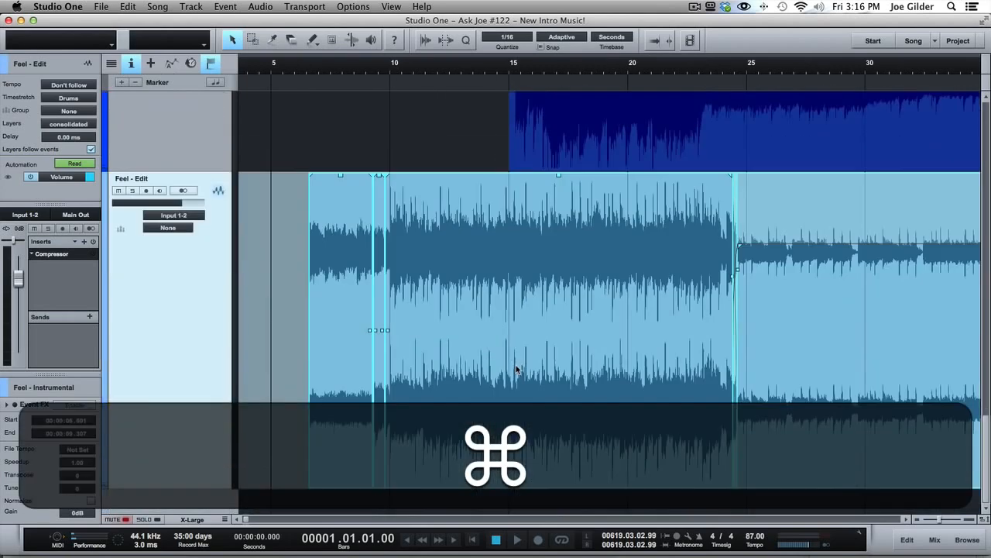
{"action": "left_click", "coordinate": [557, 309]}
{"action": "left_click", "coordinate": [557, 308]}
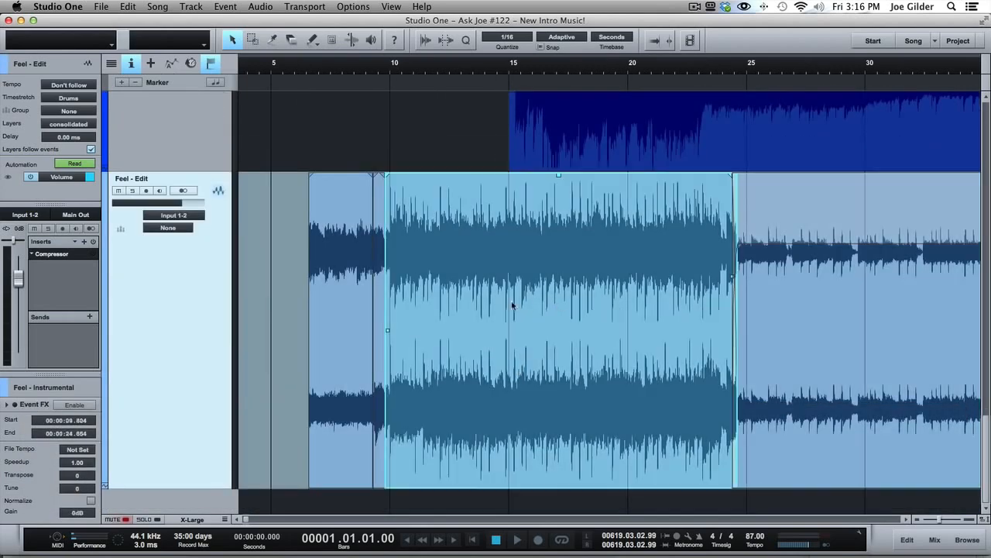
{"action": "left_click", "coordinate": [378, 281]}
{"action": "left_click", "coordinate": [355, 283]}
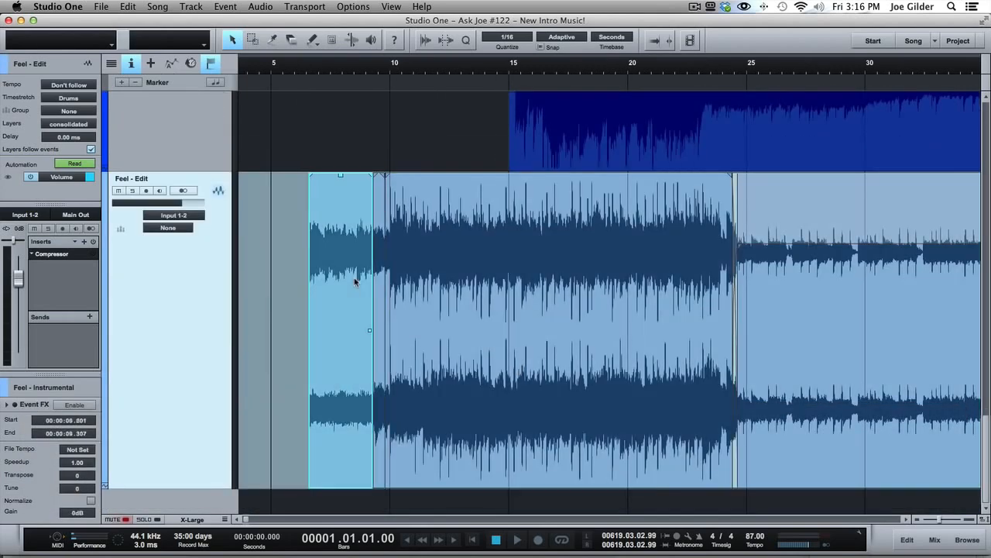
{"action": "left_click", "coordinate": [597, 237]}
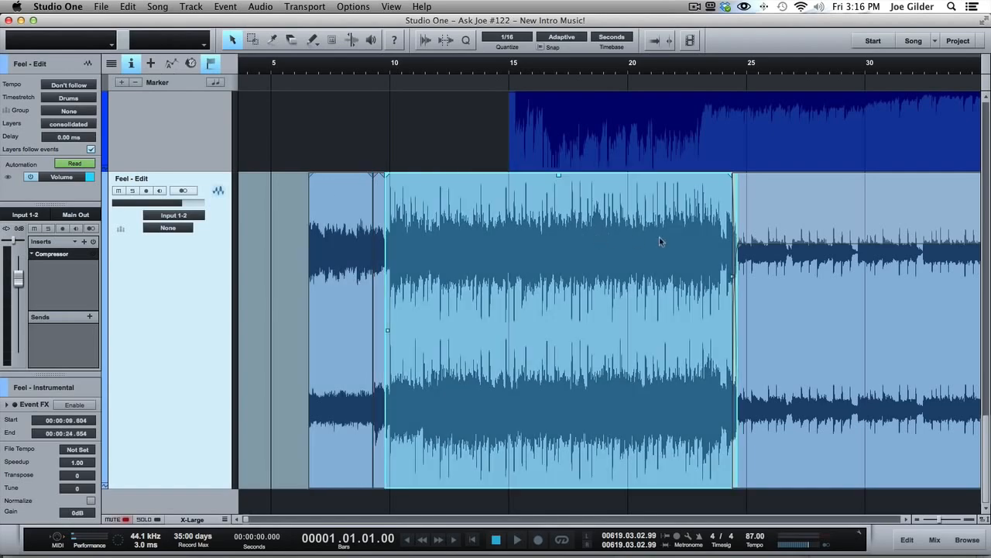
- Inspect the crossfade between the loud section and the long quiet event on the Feel - Edit track
{"action": "scroll", "coordinate": [808, 303], "scroll_direction": "right", "scroll_amount": 3}
{"action": "scroll", "coordinate": [808, 303], "scroll_direction": "up", "scroll_amount": 2}
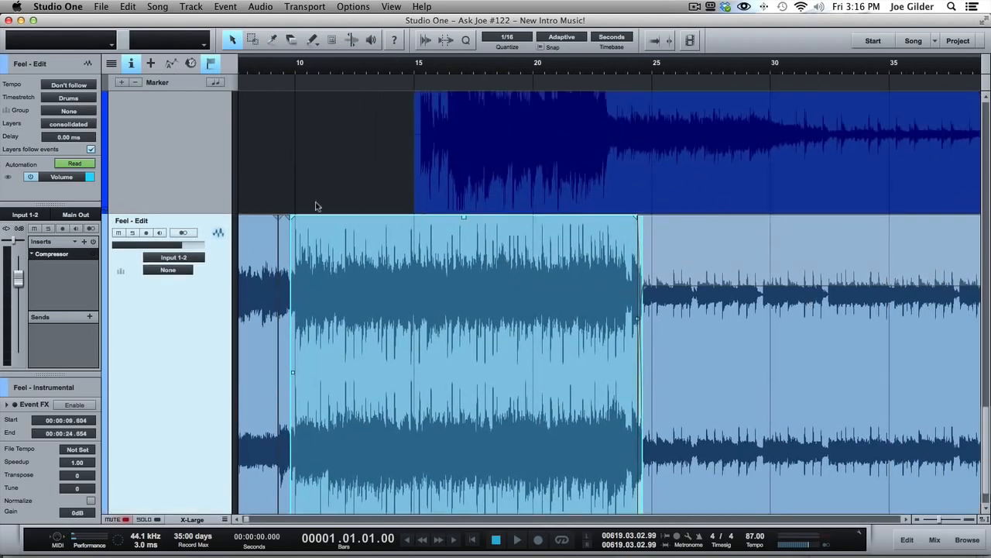
{"action": "left_click_drag", "start_coordinate": [640, 64], "coordinate": [638, 116]}
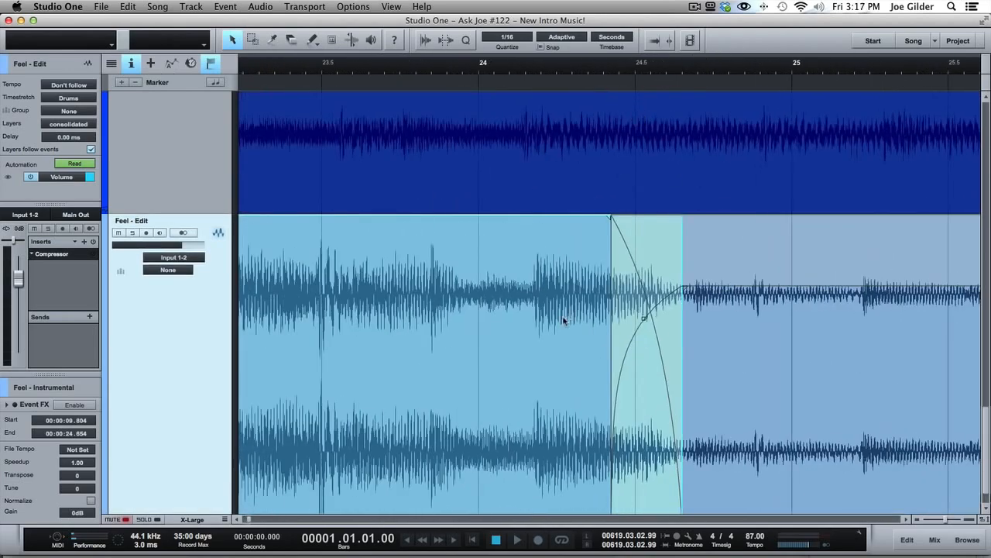
{"action": "left_click", "coordinate": [842, 317]}
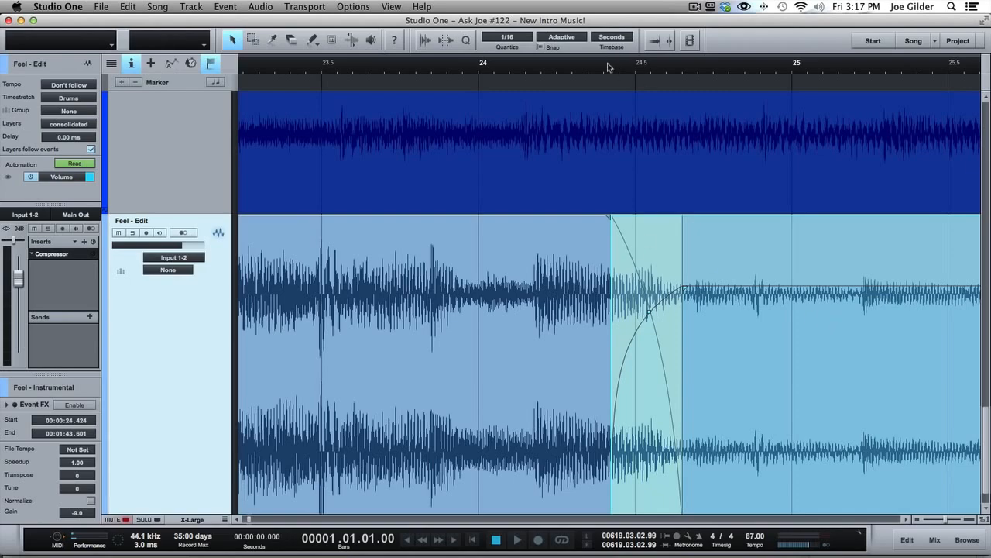
{"action": "left_click_drag", "start_coordinate": [608, 68], "coordinate": [616, 6]}
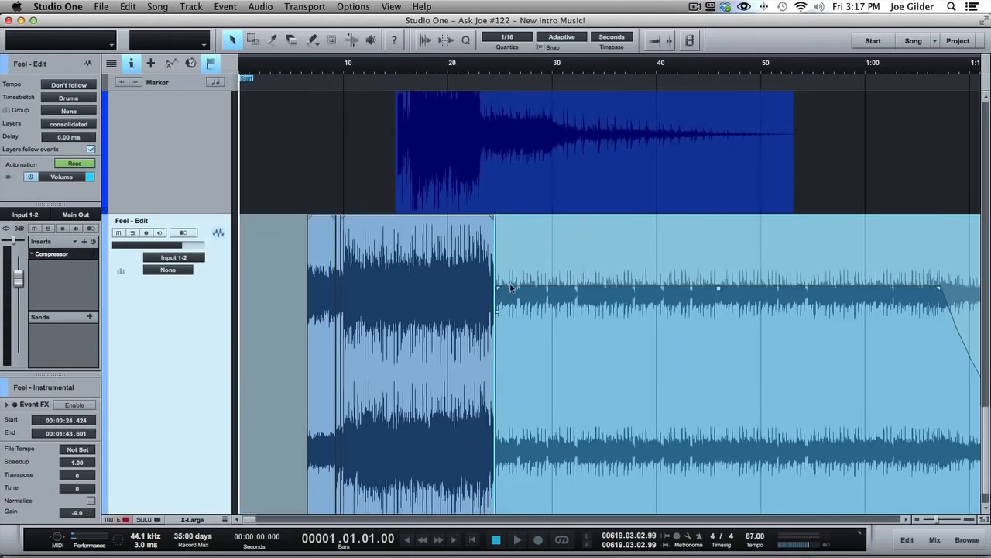
{"action": "scroll", "coordinate": [511, 288], "scroll_direction": "up", "scroll_amount": 20}
{"action": "scroll", "coordinate": [520, 219], "scroll_direction": "down", "scroll_amount": 20}
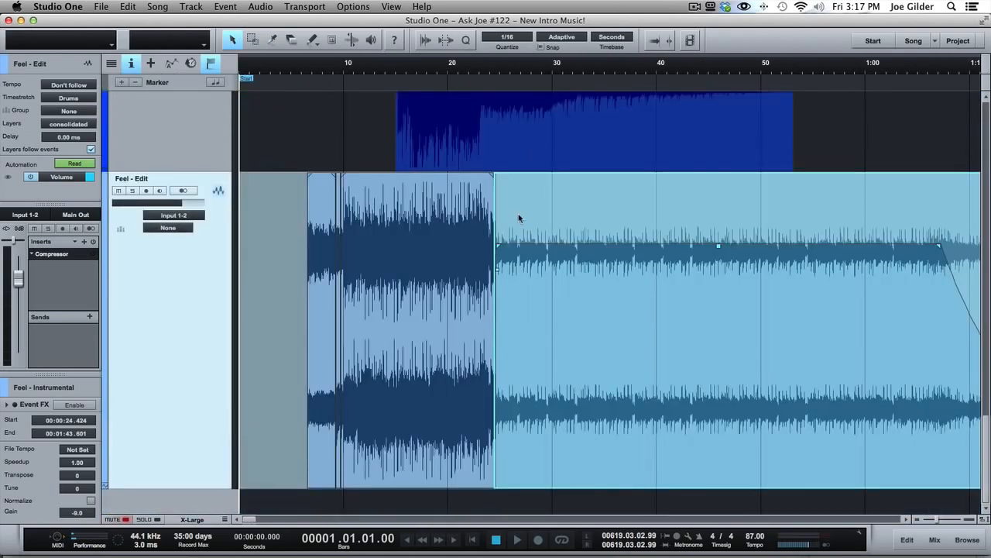
- Try moving the long quiet event on the Feel - Edit track to start at 33.264 s, and undo the move
{"action": "left_click", "coordinate": [444, 328]}
{"action": "left_click", "coordinate": [594, 328]}
{"action": "left_click_drag", "start_coordinate": [296, 283], "coordinate": [628, 309]}
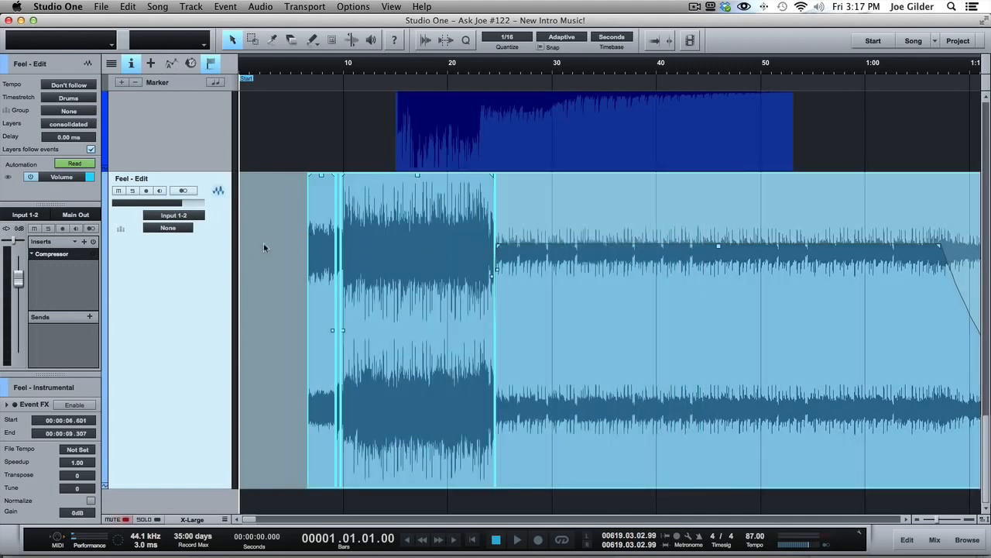
{"action": "left_click_drag", "start_coordinate": [264, 244], "coordinate": [741, 284]}
{"action": "left_click_drag", "start_coordinate": [324, 246], "coordinate": [633, 302]}
{"action": "key", "text": "super+z"}
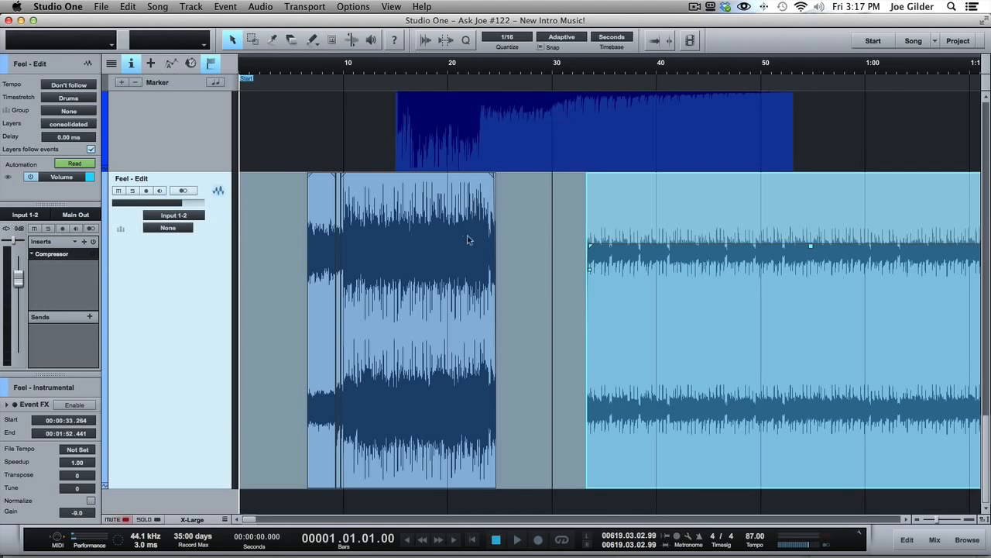
{"action": "key", "text": "super+z"}
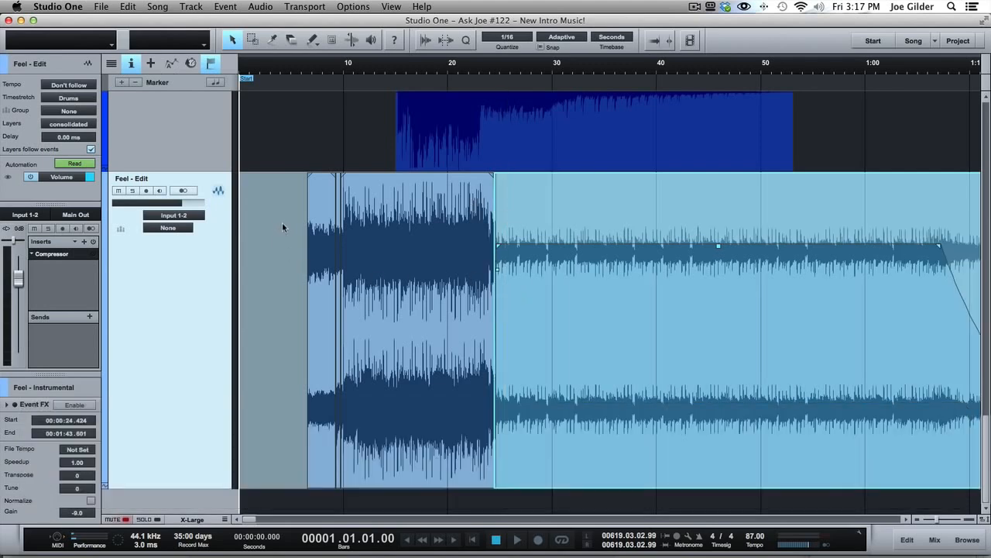
{"action": "left_click_drag", "start_coordinate": [282, 226], "coordinate": [653, 259]}
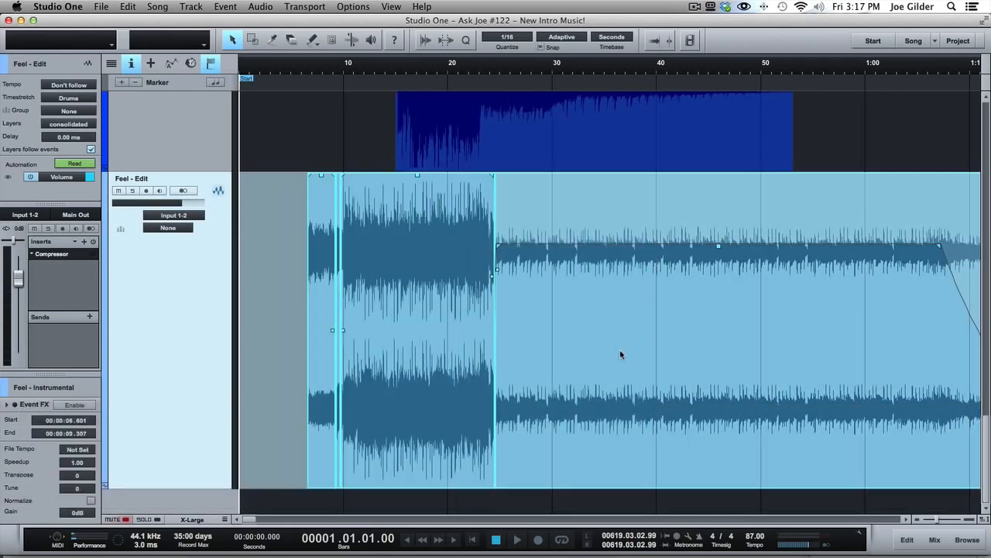
{"action": "left_click", "coordinate": [287, 298]}
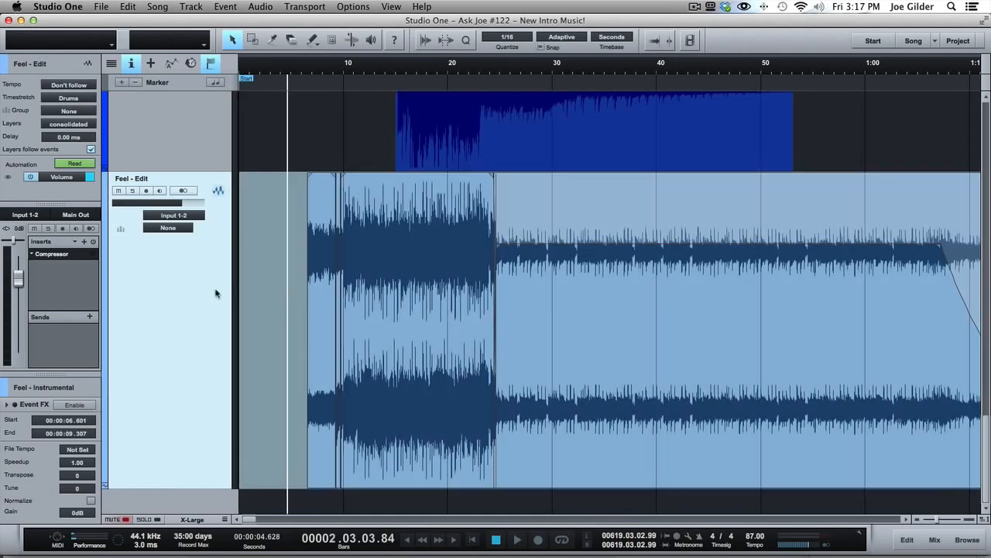
{"action": "left_click", "coordinate": [331, 276]}
{"action": "left_click", "coordinate": [278, 261]}
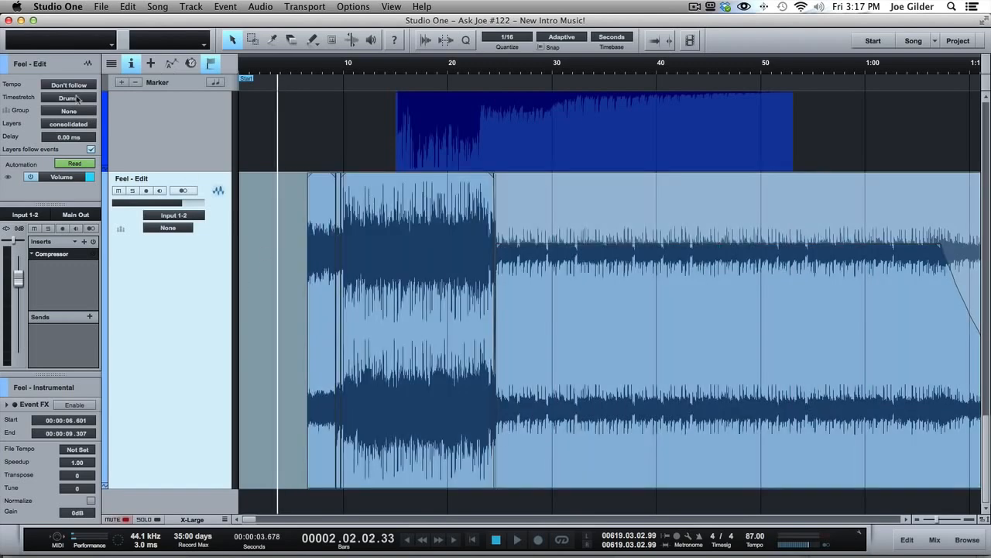
- Duplicate the consolidated layer of the Feel - Edit track and rename the copy "music edits"
{"action": "left_click", "coordinate": [66, 124]}
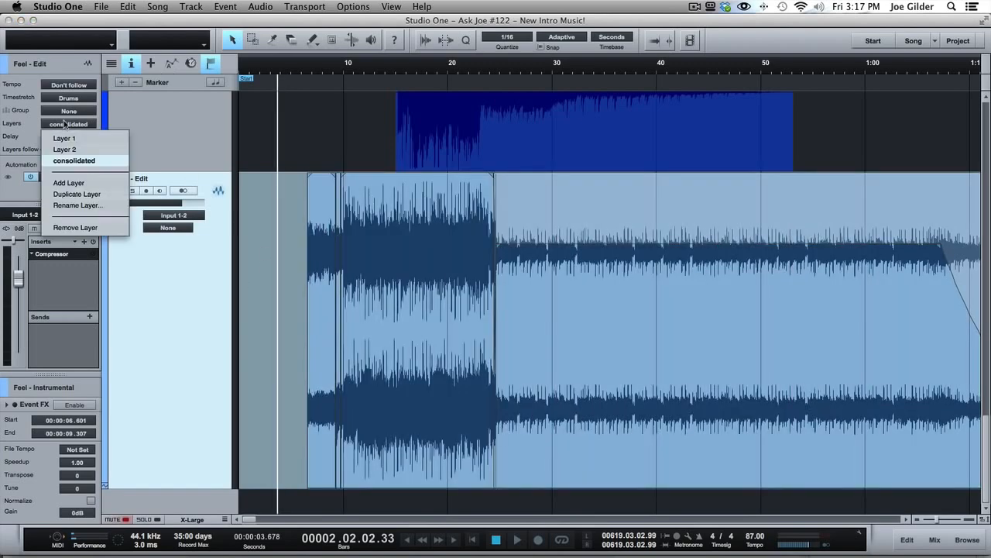
{"action": "left_click", "coordinate": [76, 195]}
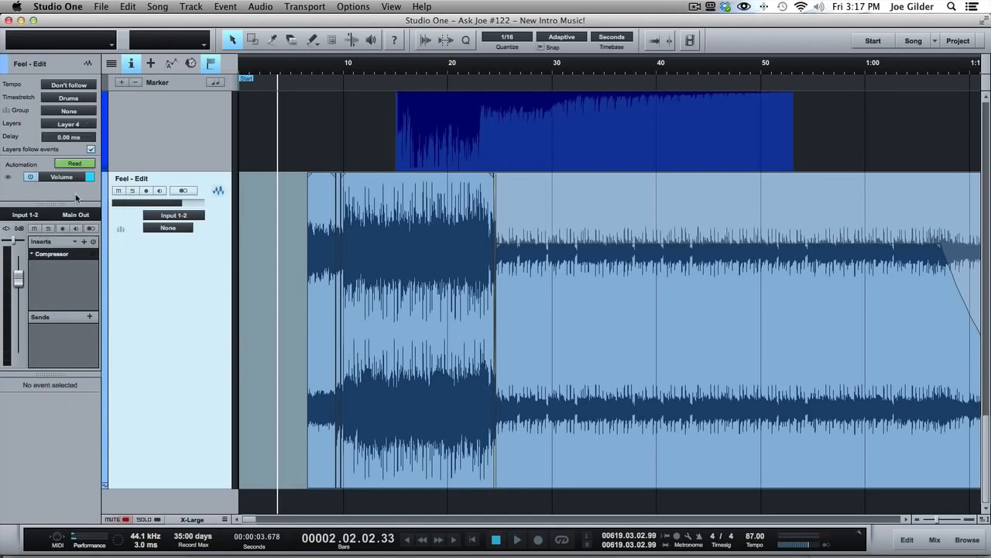
{"action": "left_click", "coordinate": [76, 125]}
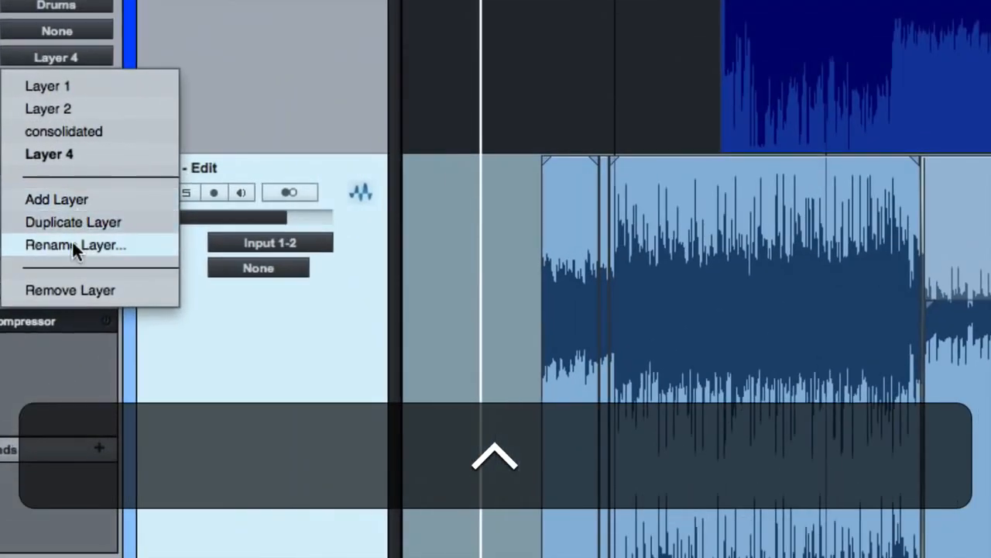
{"action": "left_click", "coordinate": [73, 244]}
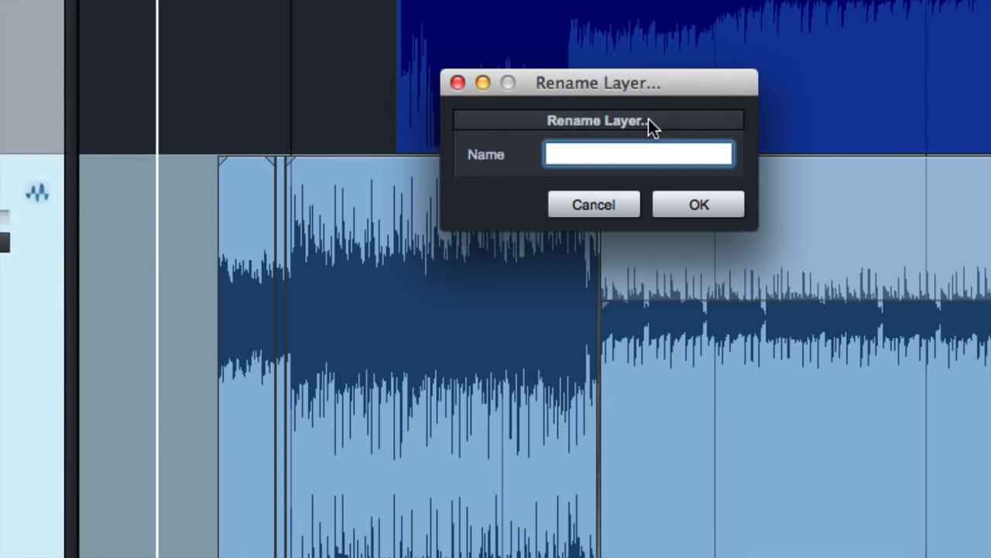
{"action": "type", "text": "music"}
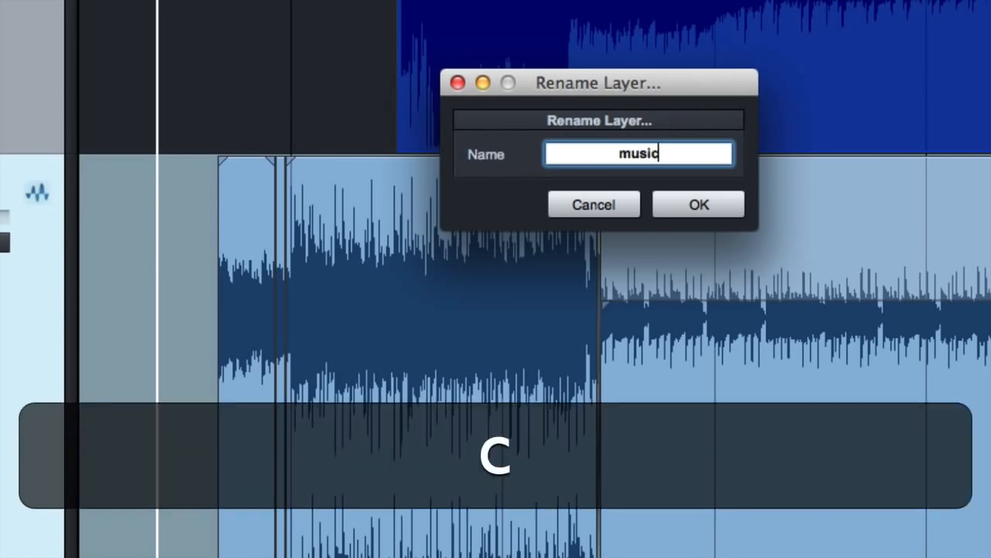
{"action": "type", "text": " edits"}
{"action": "key", "text": "Return"}
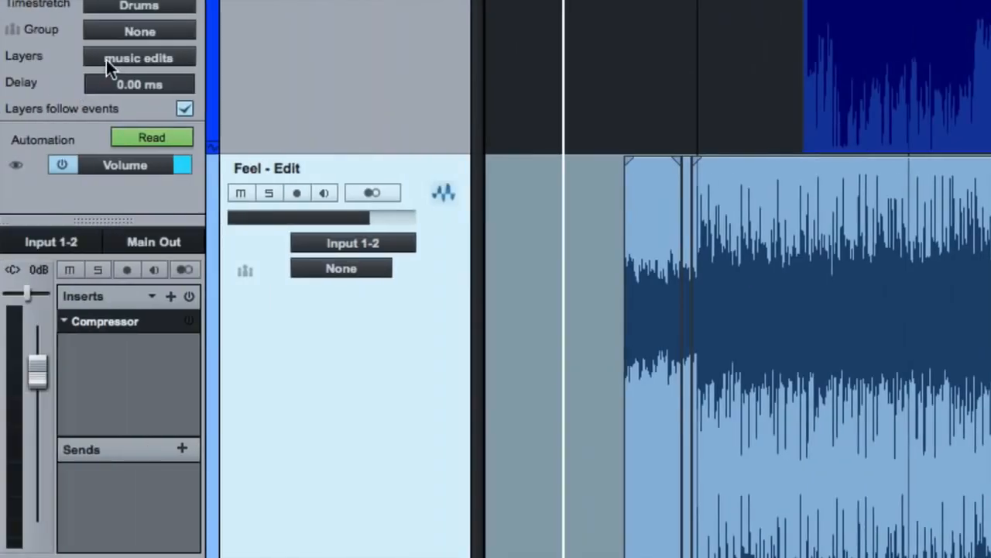
- Switch the Feel - Edit track to the consolidated layer and select all of its events
{"action": "left_click", "coordinate": [108, 60]}
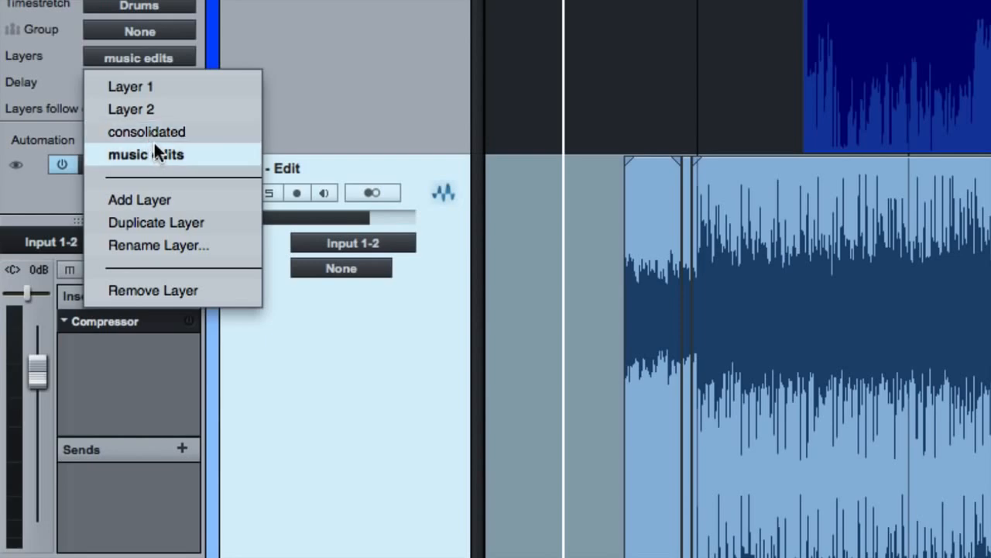
{"action": "left_click", "coordinate": [155, 132]}
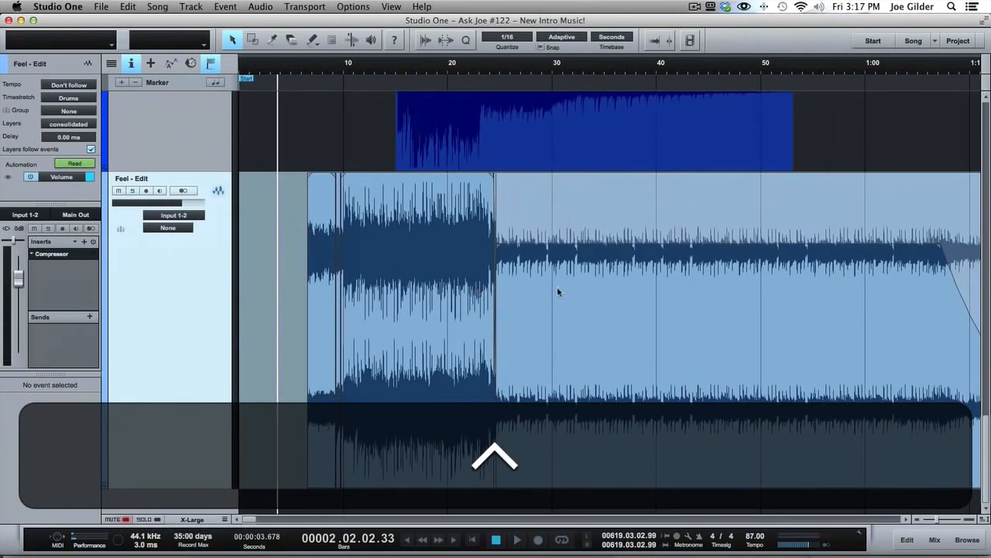
{"action": "left_click", "coordinate": [557, 286]}
{"action": "left_click_drag", "start_coordinate": [297, 256], "coordinate": [612, 281]}
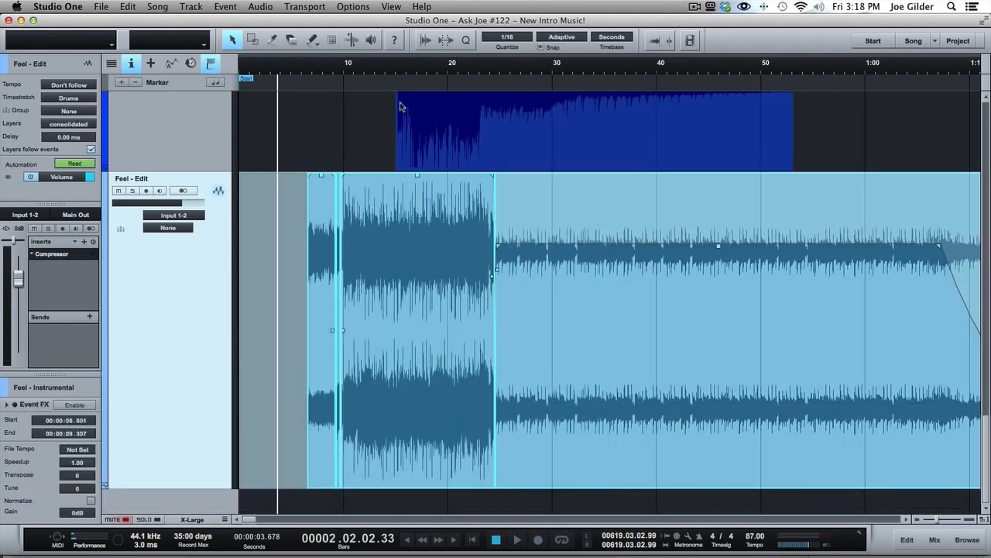
- Search the program's commands for "merge" to locate Merge Events
{"action": "left_click", "coordinate": [424, 7]}
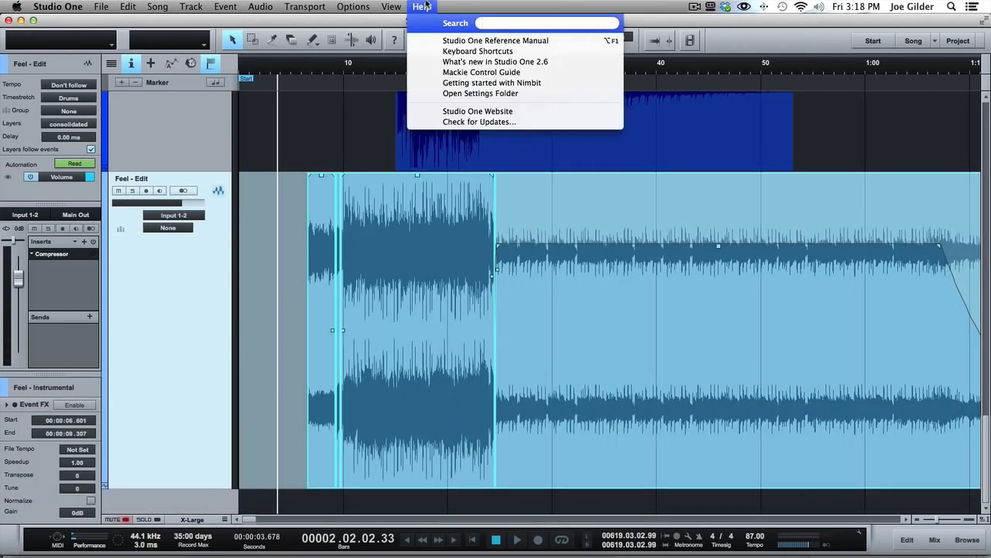
{"action": "type", "text": "merge"}
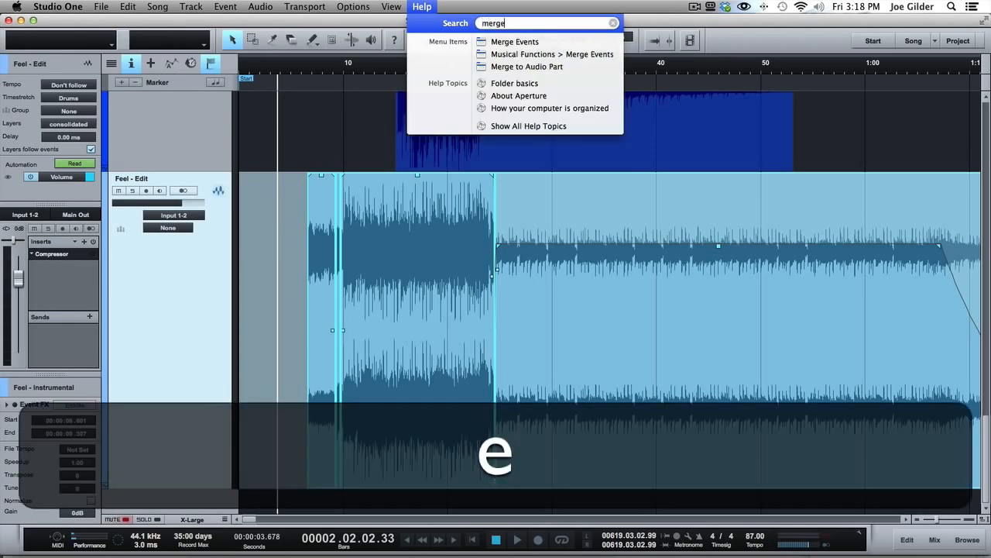
{"action": "mouse_move", "coordinate": [506, 43]}
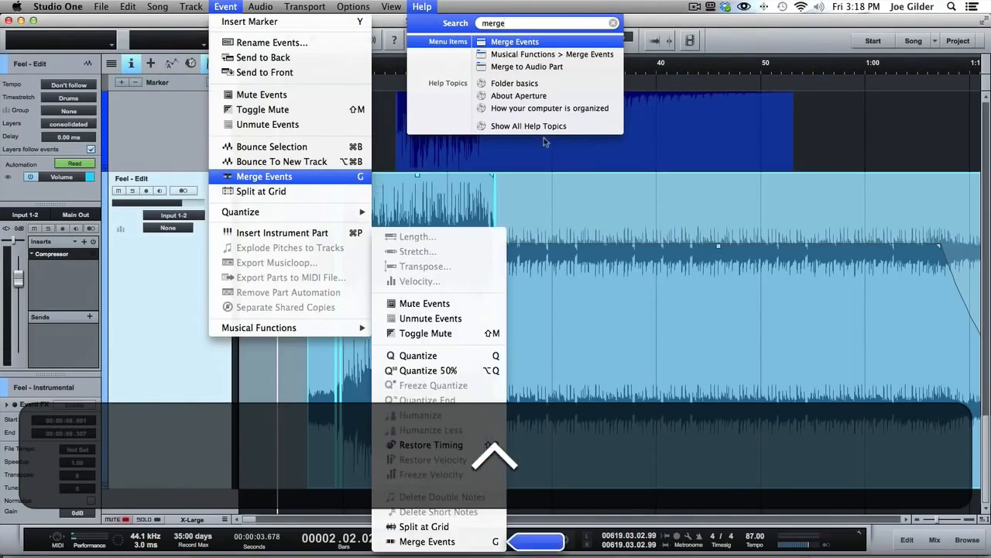
{"action": "left_click", "coordinate": [505, 40]}
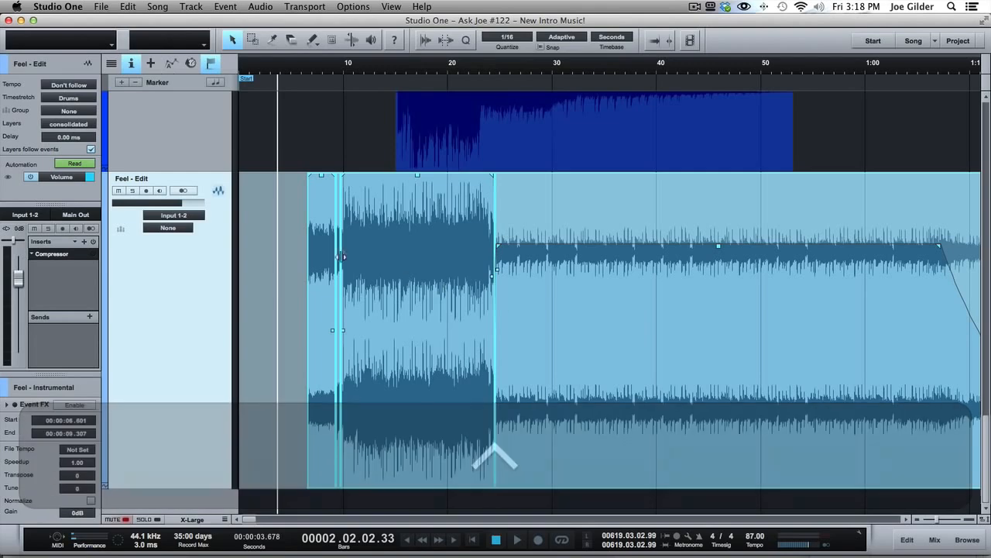
- Select all events on the consolidated layer of the Feel - Edit track and merge them into one audio part
{"action": "left_click", "coordinate": [322, 270]}
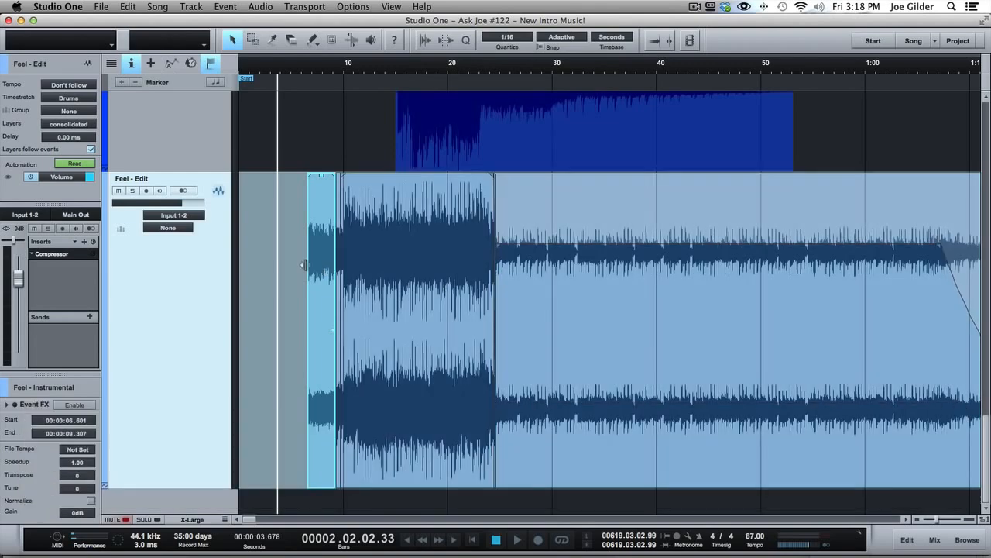
{"action": "left_click_drag", "start_coordinate": [295, 268], "coordinate": [575, 283]}
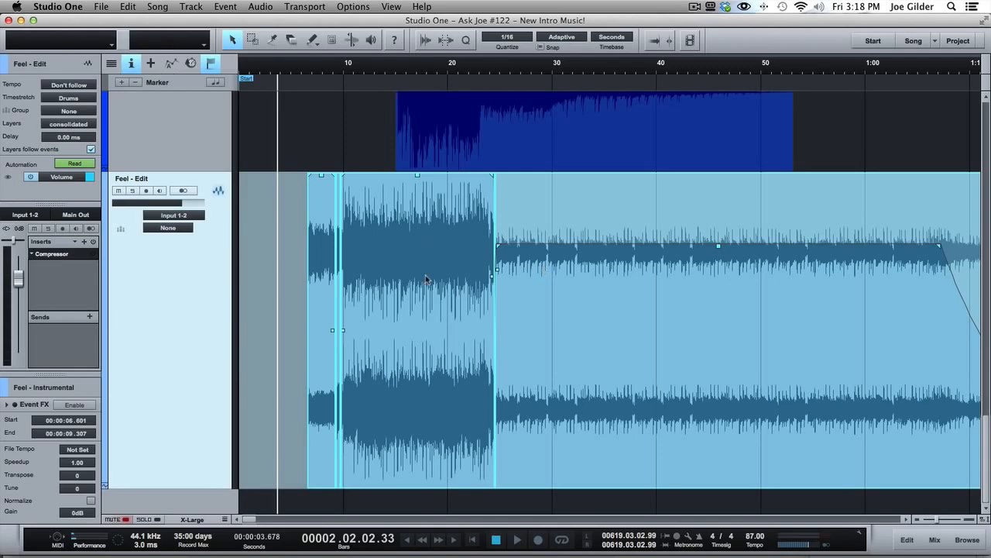
{"action": "key", "text": "g"}
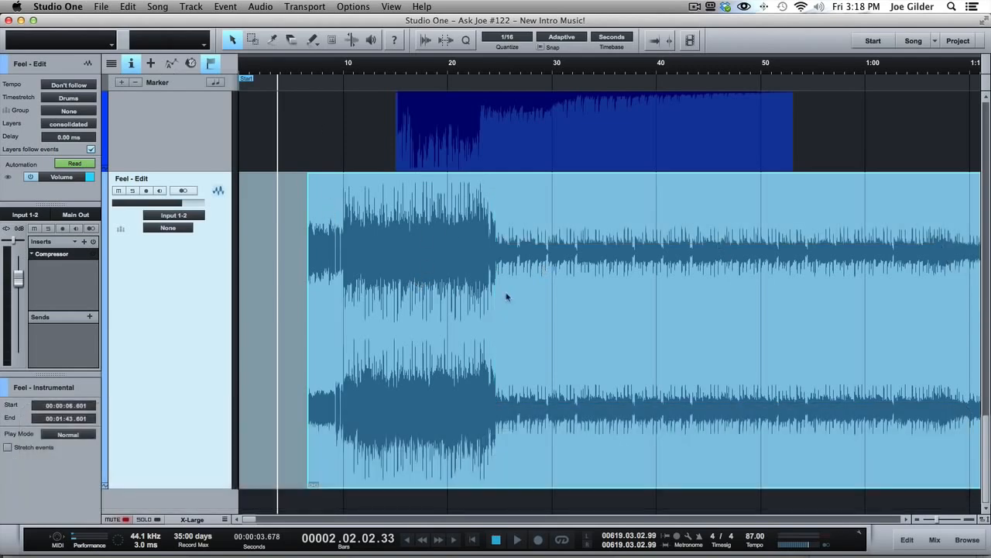
{"action": "key", "text": "ctrl"}
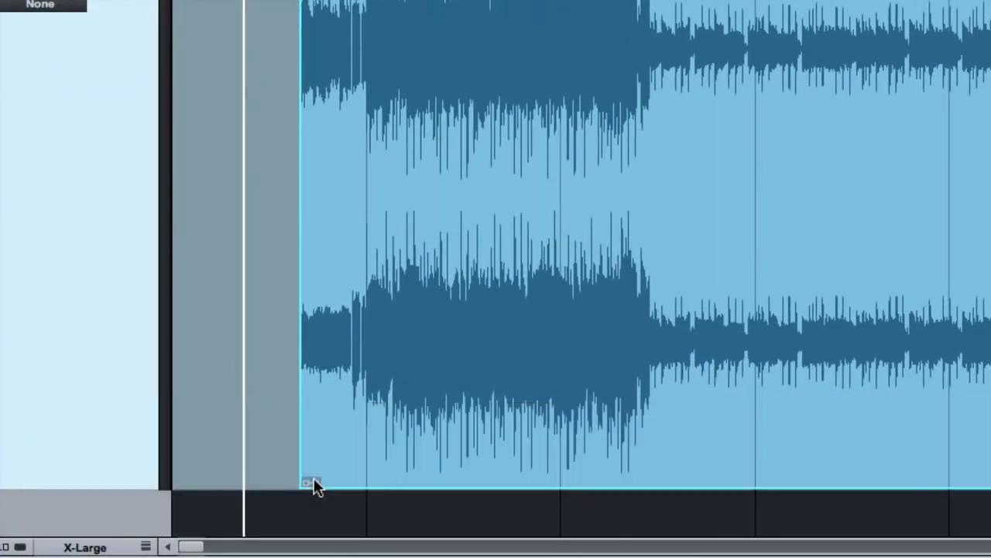
{"action": "left_click", "coordinate": [314, 485], "text": "ctrl"}
{"action": "mouse_move", "coordinate": [333, 360]}
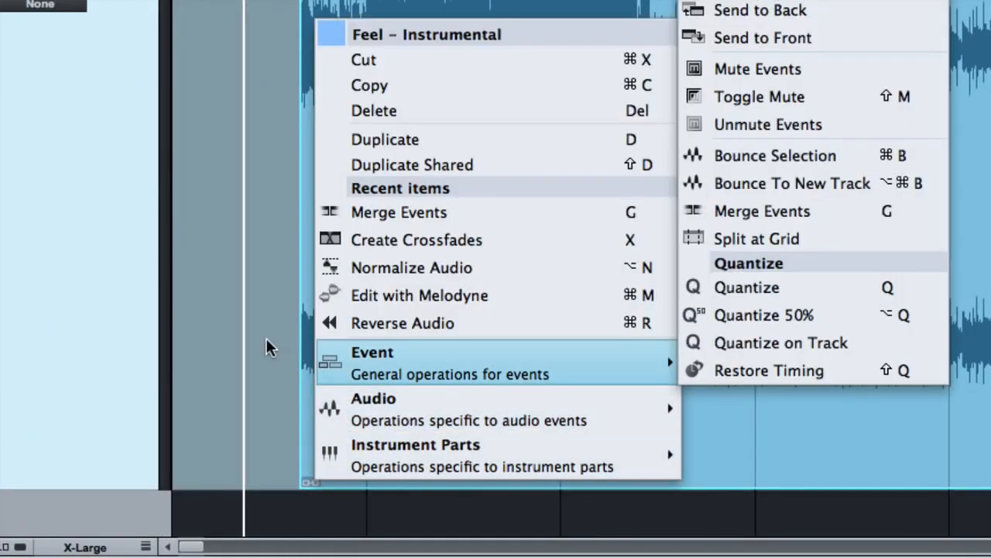
{"action": "key", "text": "ctrl"}
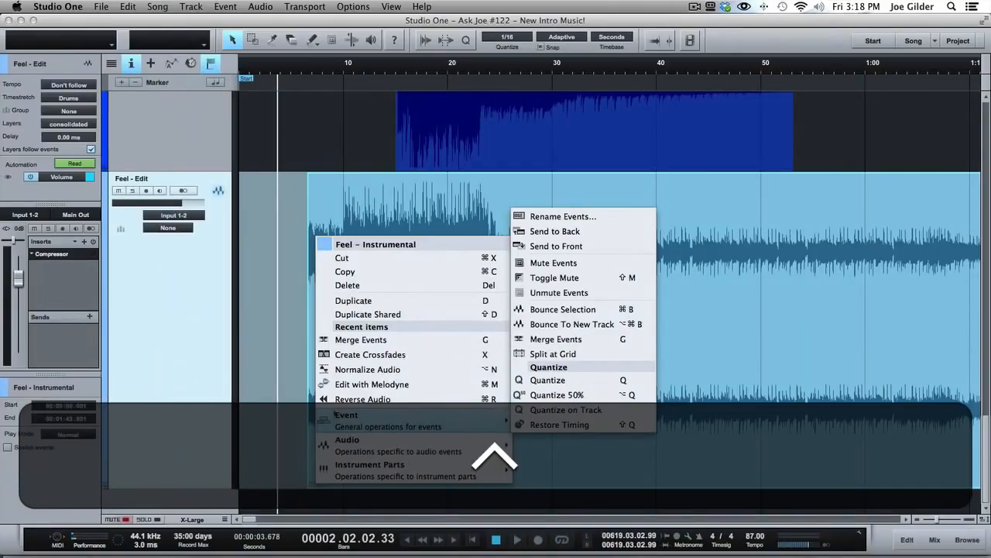
{"action": "left_click", "coordinate": [802, 381]}
- Try moving the merged event to start at 4.346 s and splitting it at several points, and undo the splits
{"action": "left_click_drag", "start_coordinate": [578, 339], "coordinate": [566, 276]}
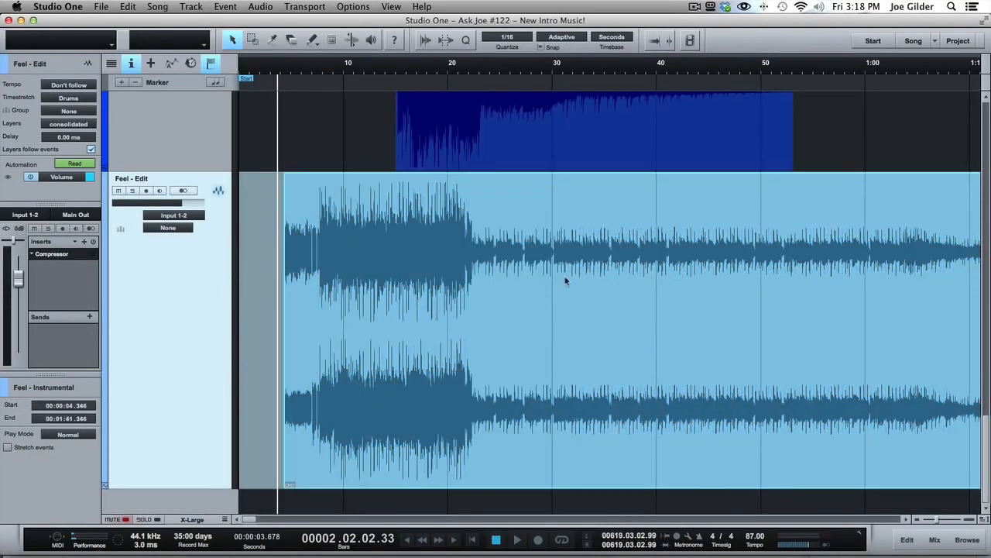
{"action": "key", "text": "3"}
{"action": "left_click", "coordinate": [586, 248]}
{"action": "left_click", "coordinate": [502, 249]}
{"action": "left_click", "coordinate": [341, 259]}
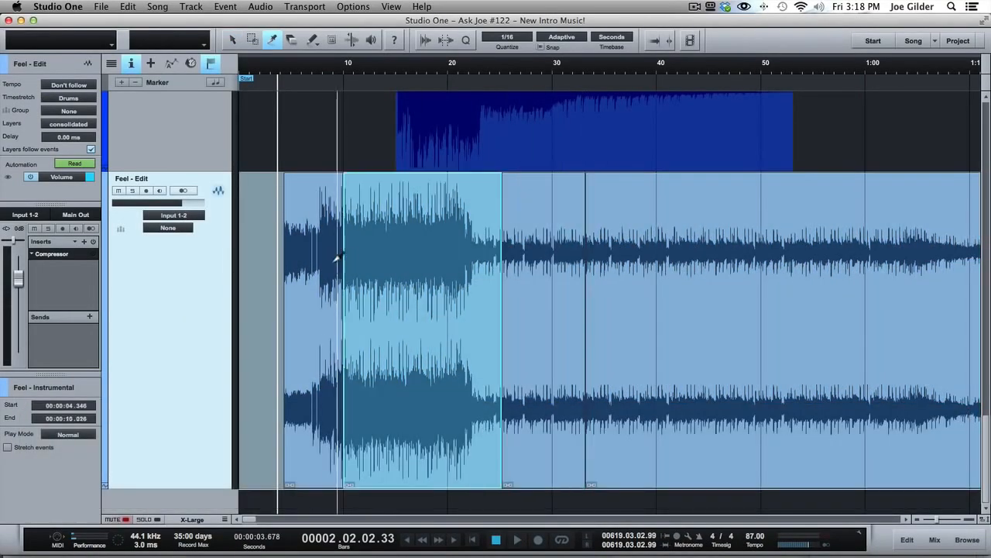
{"action": "left_click", "coordinate": [320, 261]}
{"action": "key", "text": "super+z"}
{"action": "key", "text": "super+z"}
{"action": "key", "text": "super+z"}
{"action": "key", "text": "super+z"}
{"action": "key", "text": "super+z"}
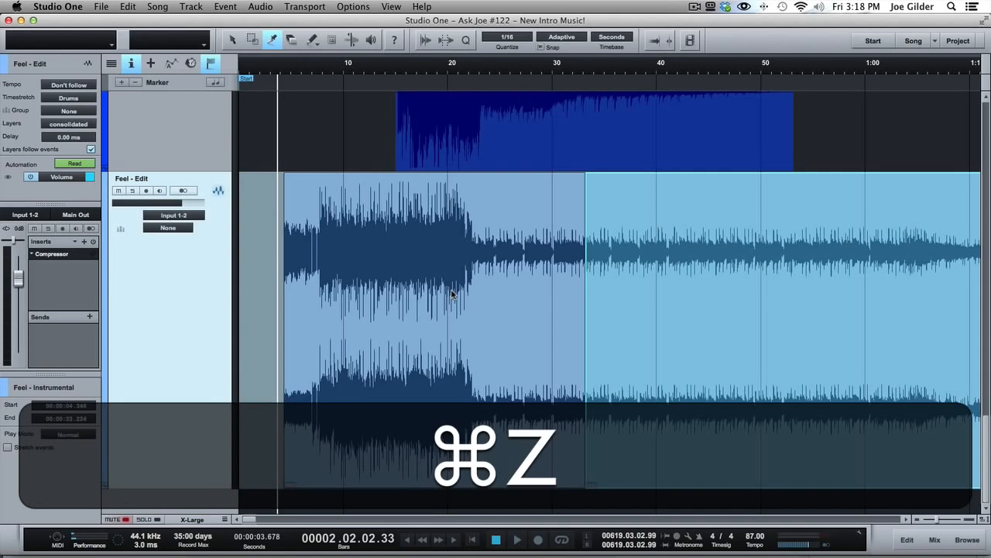
- Move the whole merged event on the Feel - Edit track to start at 13.364 s
{"action": "key", "text": "1"}
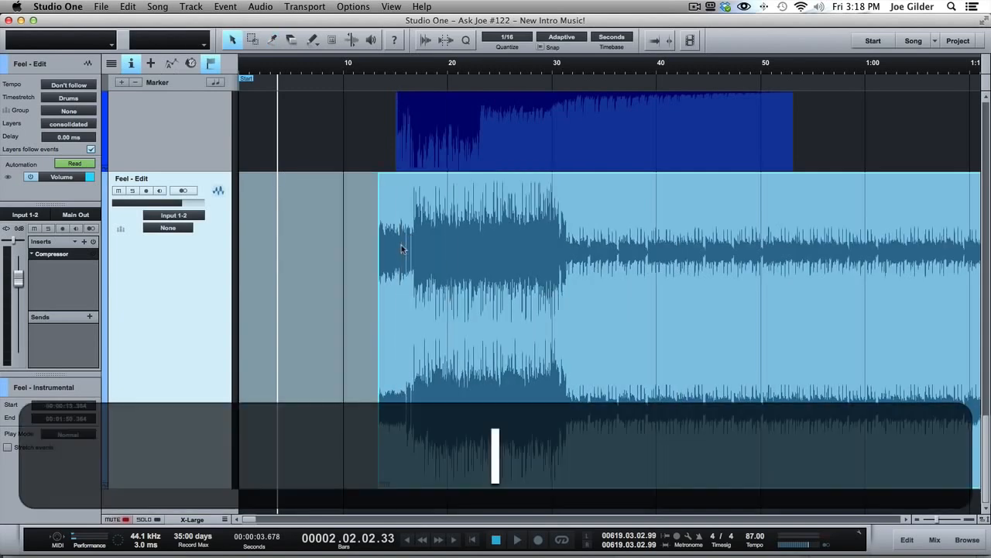
{"action": "scroll", "coordinate": [521, 299], "scroll_direction": "right", "scroll_amount": 5}
{"action": "scroll", "coordinate": [521, 299], "scroll_direction": "up", "scroll_amount": 1}
{"action": "scroll", "coordinate": [520, 299], "scroll_direction": "left", "scroll_amount": 3}
{"action": "scroll", "coordinate": [520, 299], "scroll_direction": "left", "scroll_amount": 3}
{"action": "scroll", "coordinate": [521, 299], "scroll_direction": "down", "scroll_amount": 1}
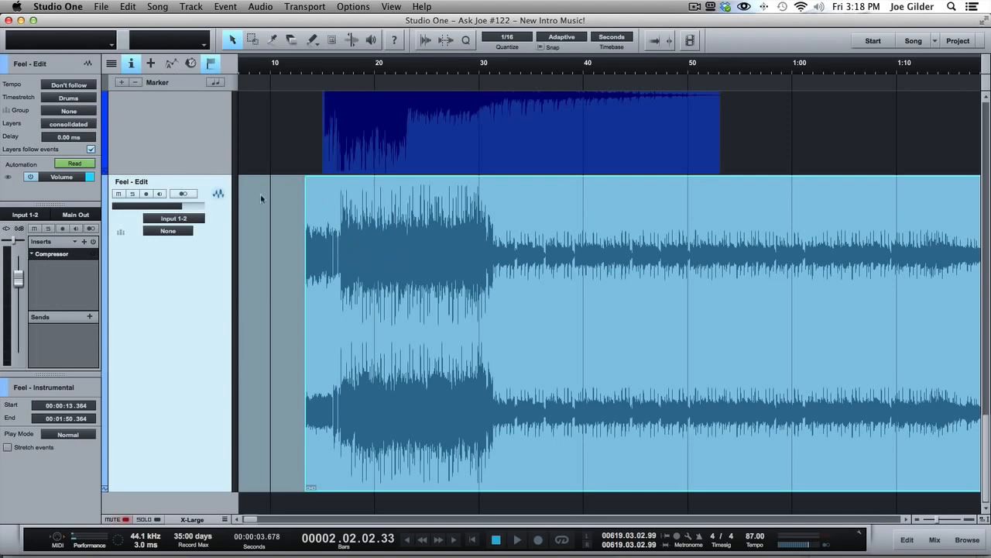
{"action": "right_click", "coordinate": [395, 232]}
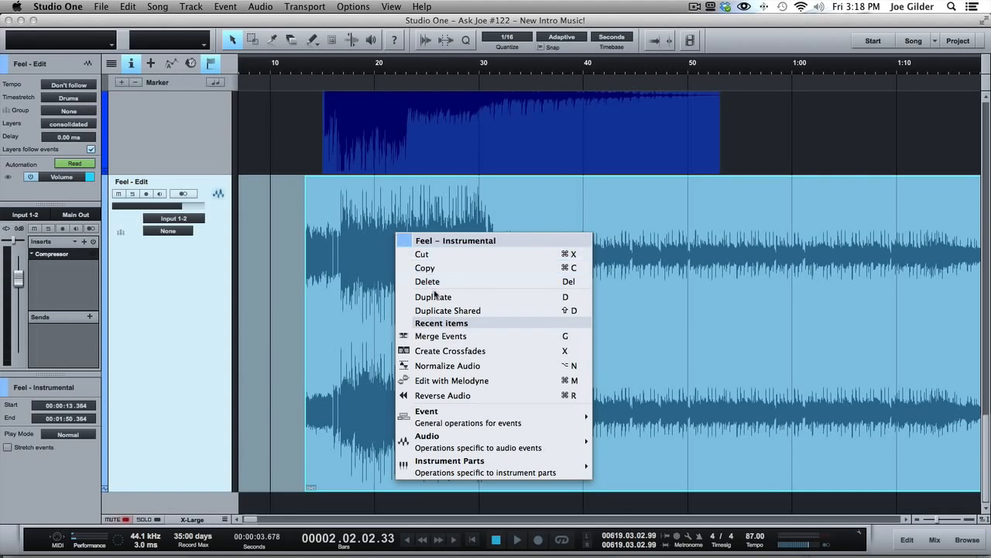
{"action": "left_click", "coordinate": [451, 336]}
{"action": "right_click", "coordinate": [390, 315]}
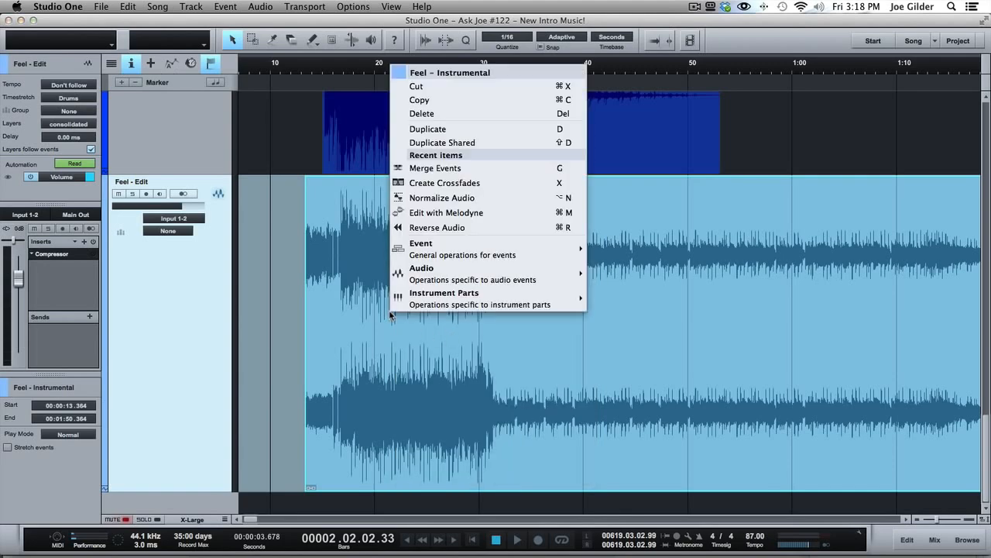
{"action": "left_click", "coordinate": [457, 374]}
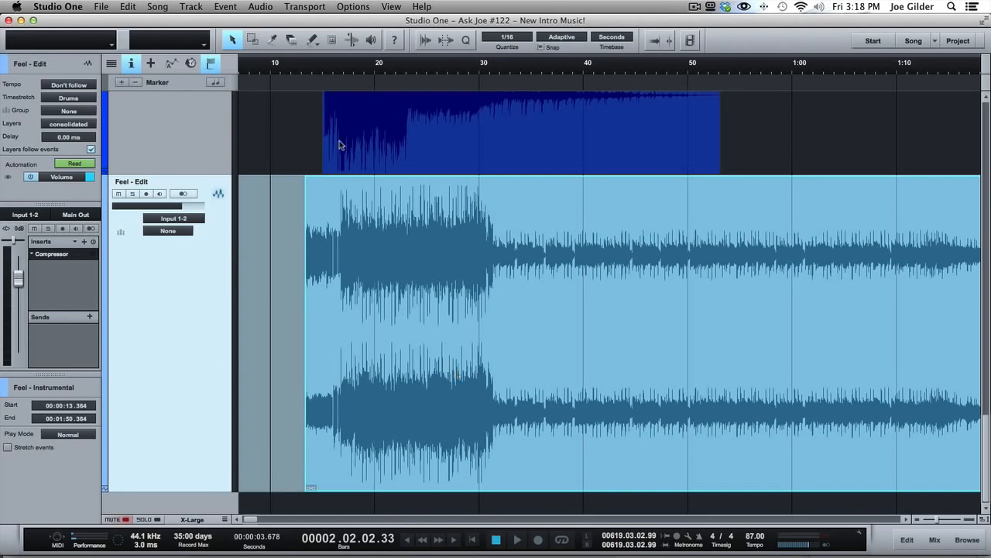
- Switch the Feel - Edit track to the music edits layer to compare the separate events, and return to the consolidated layer
{"action": "left_click_drag", "start_coordinate": [311, 67], "coordinate": [311, 41]}
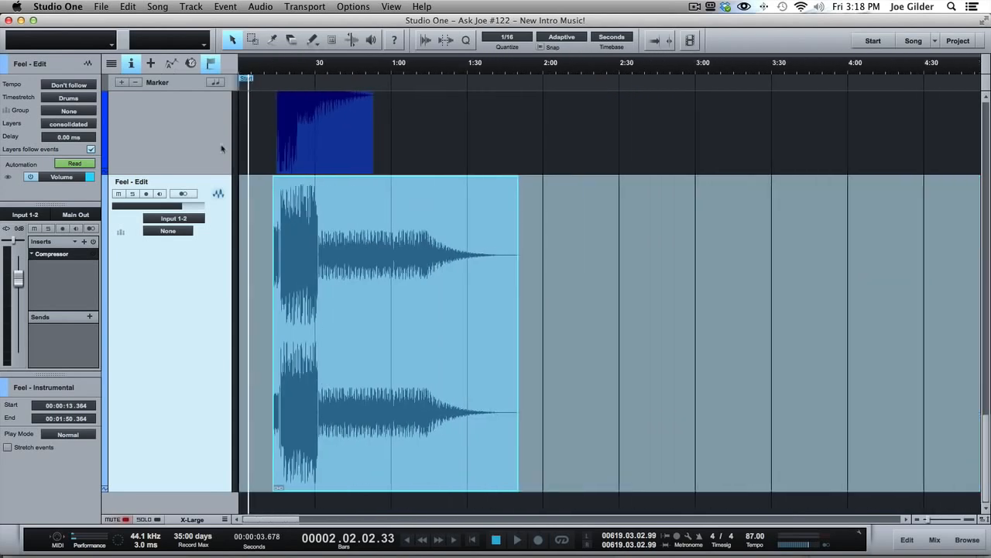
{"action": "left_click", "coordinate": [71, 124]}
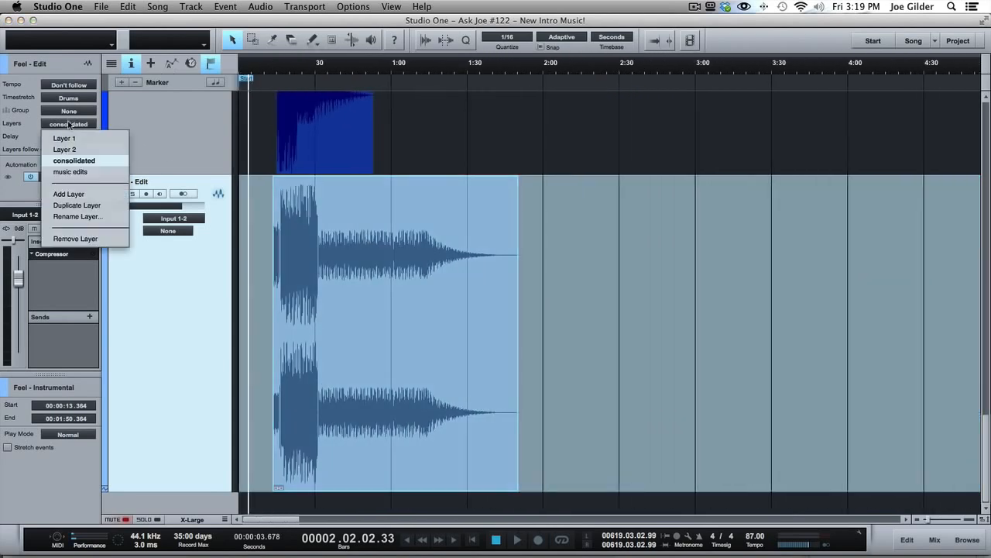
{"action": "left_click", "coordinate": [69, 171]}
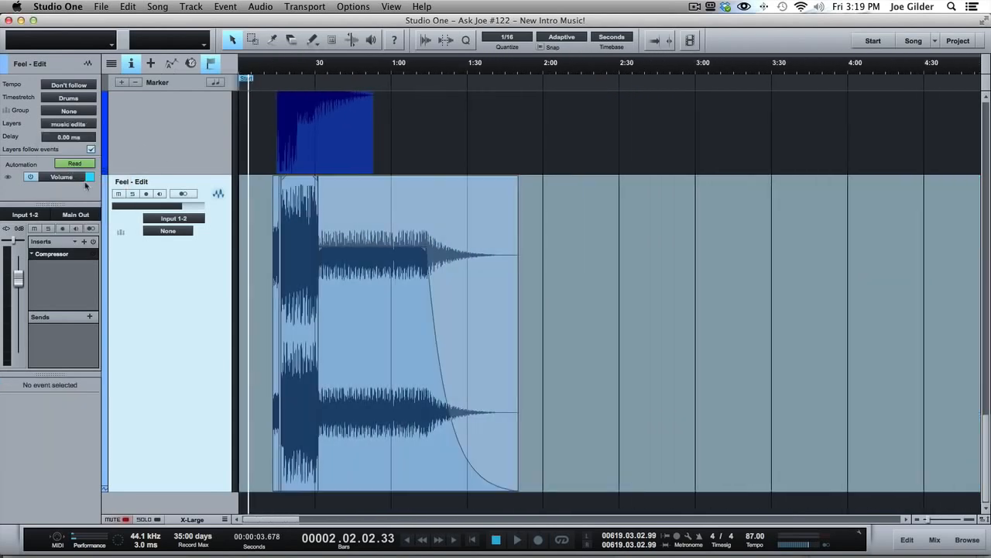
{"action": "left_click", "coordinate": [71, 126]}
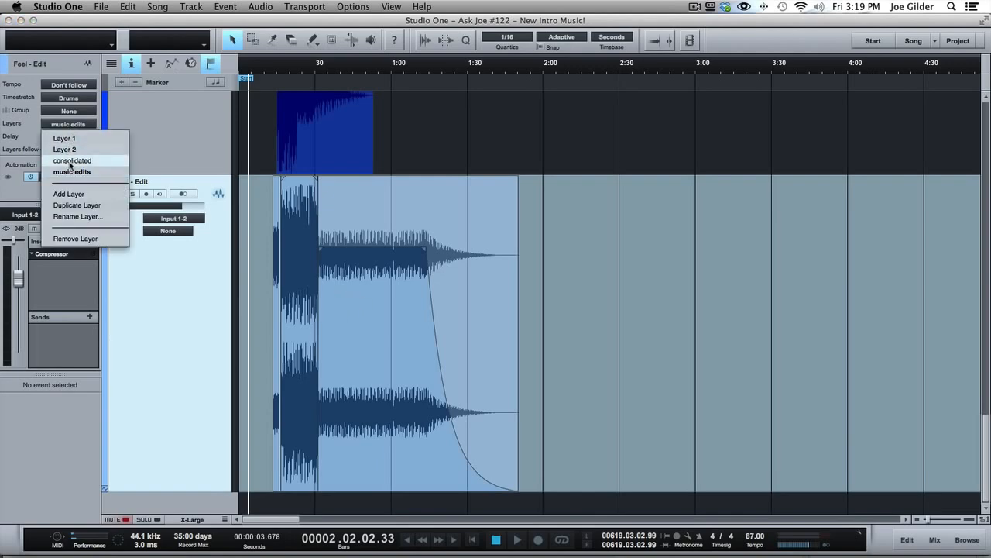
{"action": "left_click", "coordinate": [70, 161]}
{"action": "left_click", "coordinate": [310, 251]}
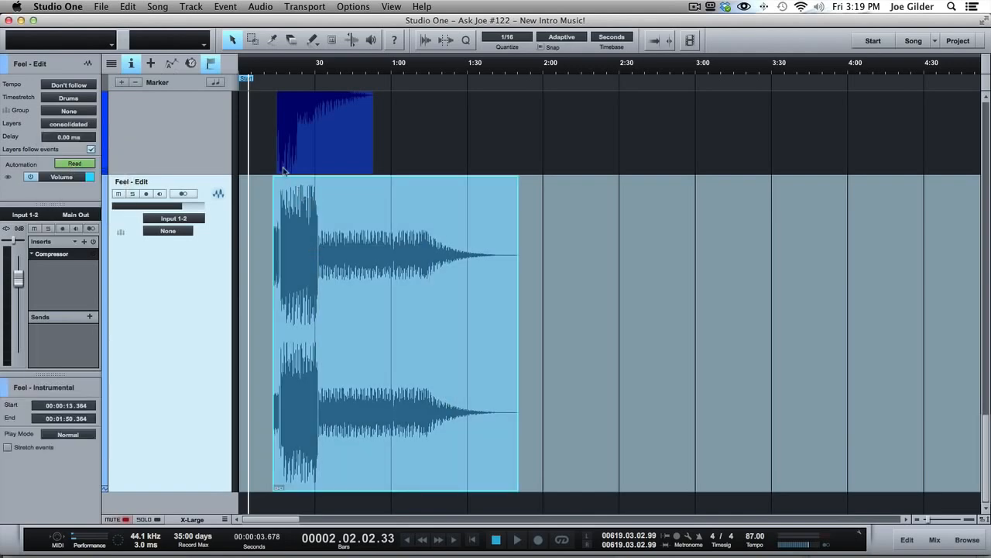
- Try duplicating the merged event several times end to end along the Feel - Edit track, and undo the duplicates
{"action": "left_click_drag", "start_coordinate": [278, 63], "coordinate": [284, 128]}
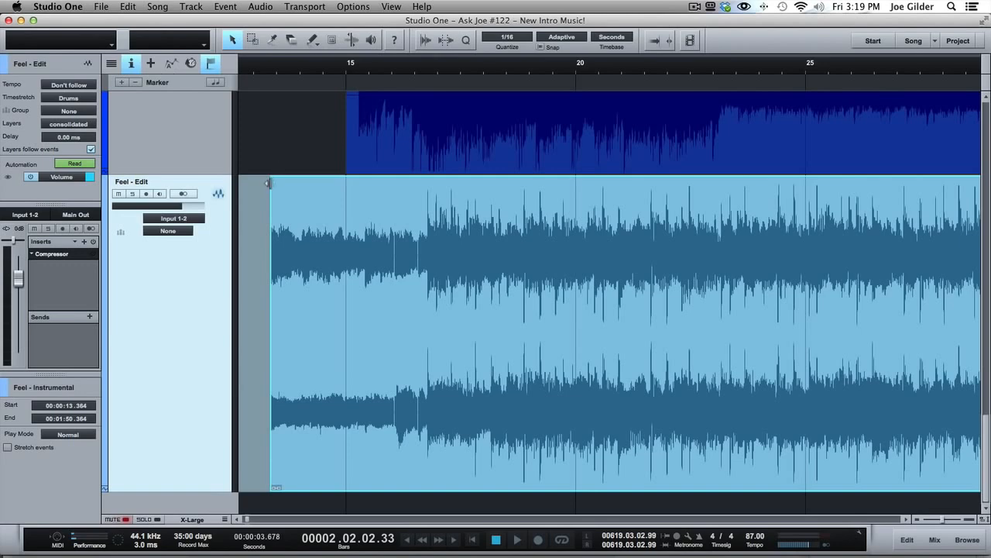
{"action": "left_click_drag", "start_coordinate": [295, 68], "coordinate": [290, 29]}
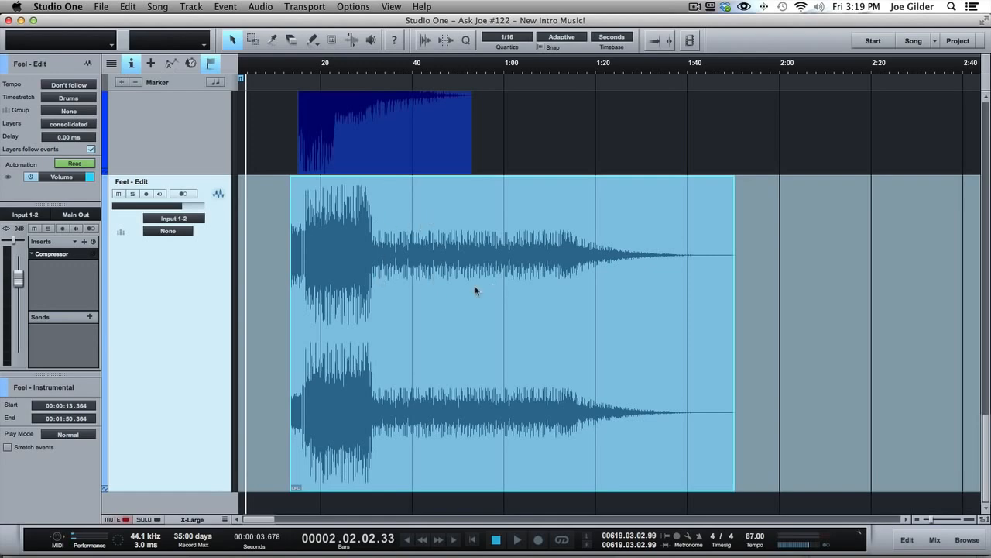
{"action": "key", "text": "d"}
{"action": "key", "text": "d"}
{"action": "key", "text": "d"}
{"action": "key", "text": "d"}
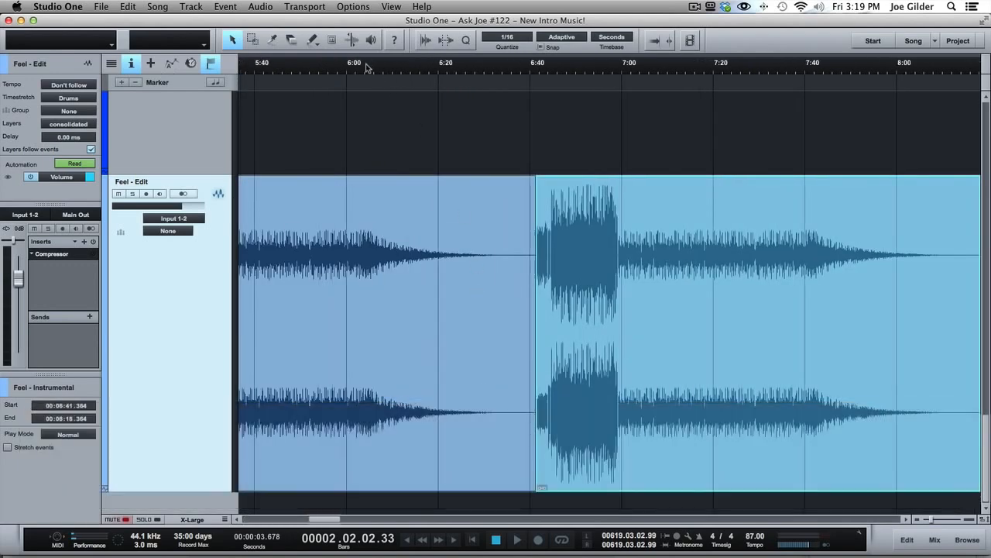
{"action": "left_click_drag", "start_coordinate": [366, 65], "coordinate": [380, 6]}
{"action": "key", "text": "super+z"}
{"action": "key", "text": "super+z"}
{"action": "key", "text": "super+z"}
{"action": "key", "text": "super+z"}
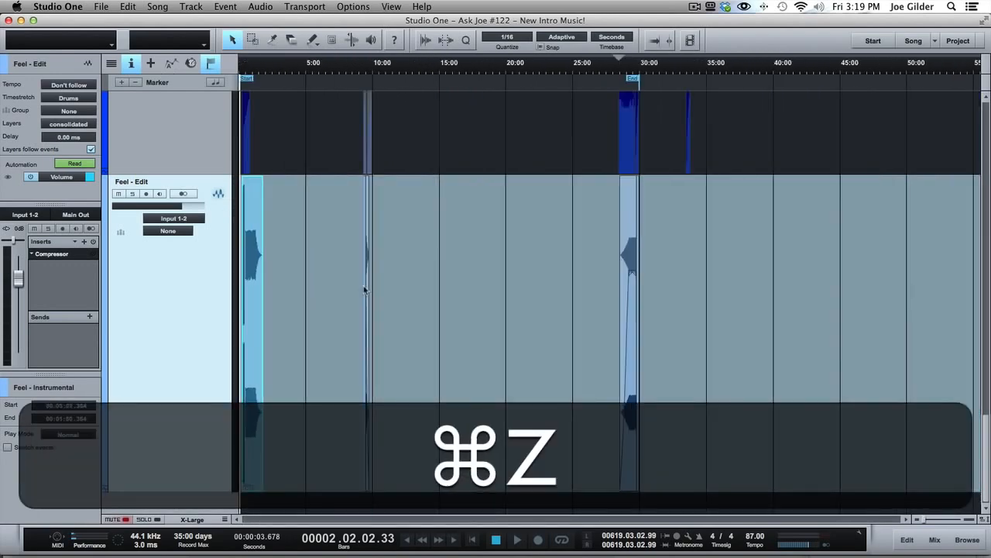
- Undo back to the music edits layer of the Feel - Edit track and select all of its separate events
{"action": "left_click_drag", "start_coordinate": [248, 63], "coordinate": [255, 115]}
{"action": "scroll", "coordinate": [370, 277], "scroll_direction": "left", "scroll_amount": 3}
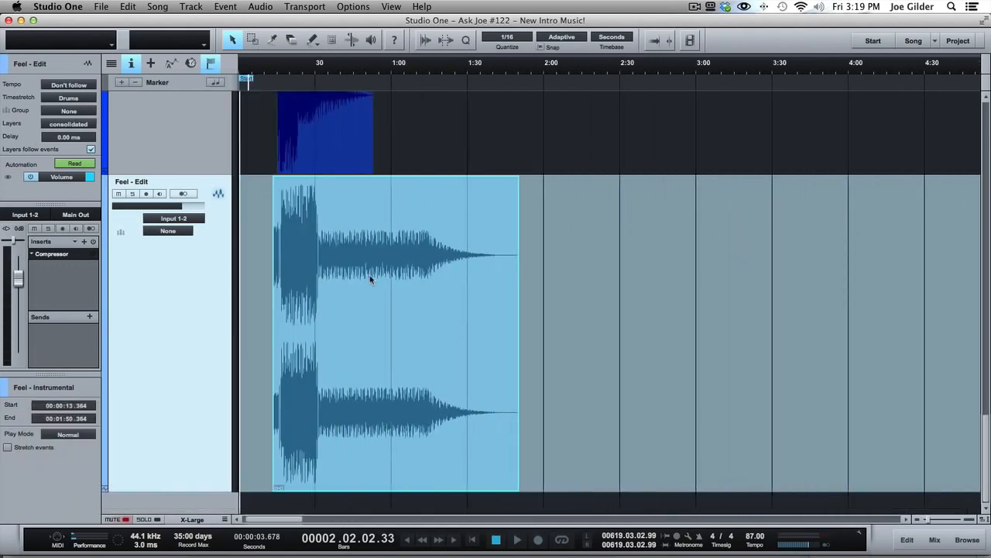
{"action": "mouse_move", "coordinate": [273, 72]}
{"action": "left_mouse_down"}
{"action": "mouse_move", "coordinate": [274, 98]}
{"action": "mouse_move", "coordinate": [273, 84]}
{"action": "left_mouse_up"}
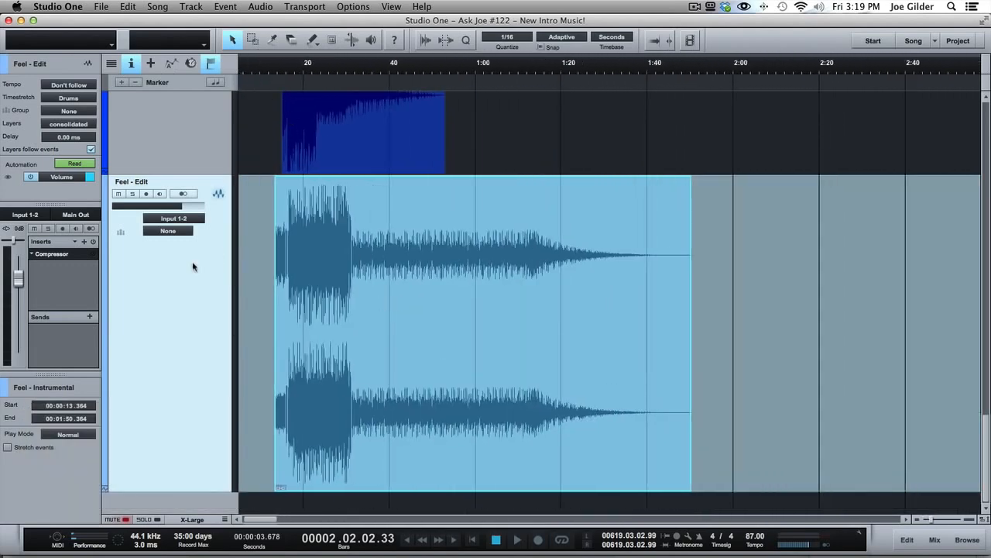
{"action": "key", "text": "super+z"}
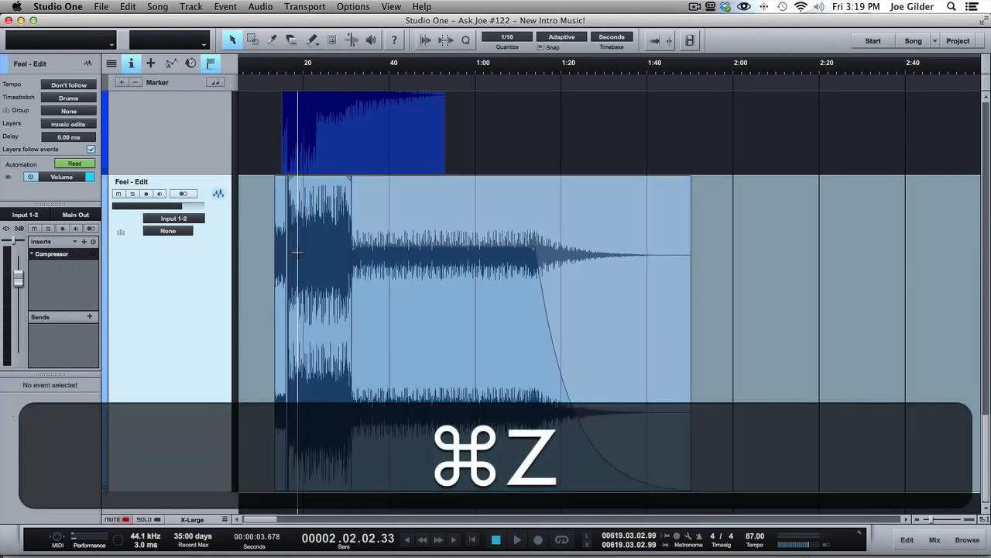
{"action": "left_click", "coordinate": [414, 338]}
{"action": "left_click", "coordinate": [282, 304]}
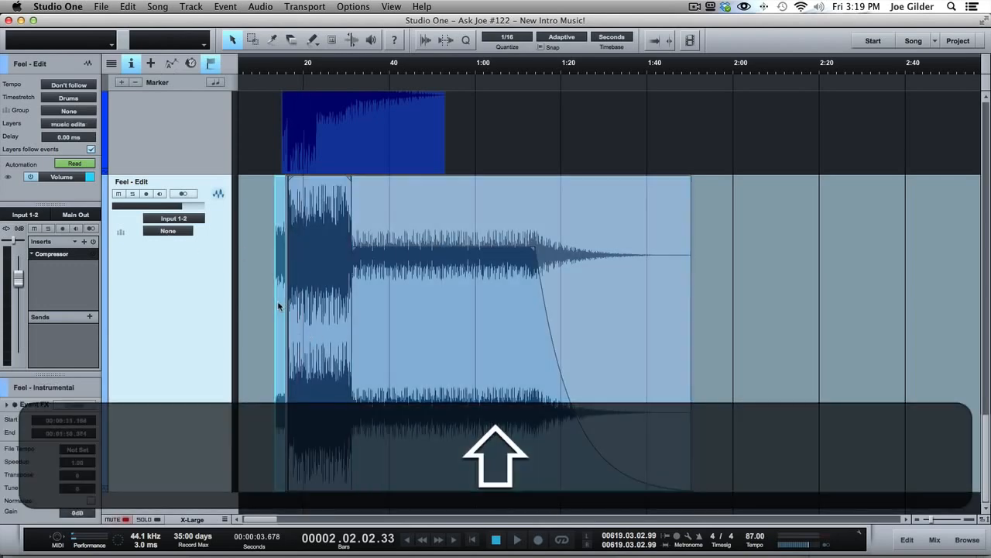
{"action": "left_click", "coordinate": [316, 308], "text": "shift"}
{"action": "left_click", "coordinate": [382, 309], "text": "shift"}
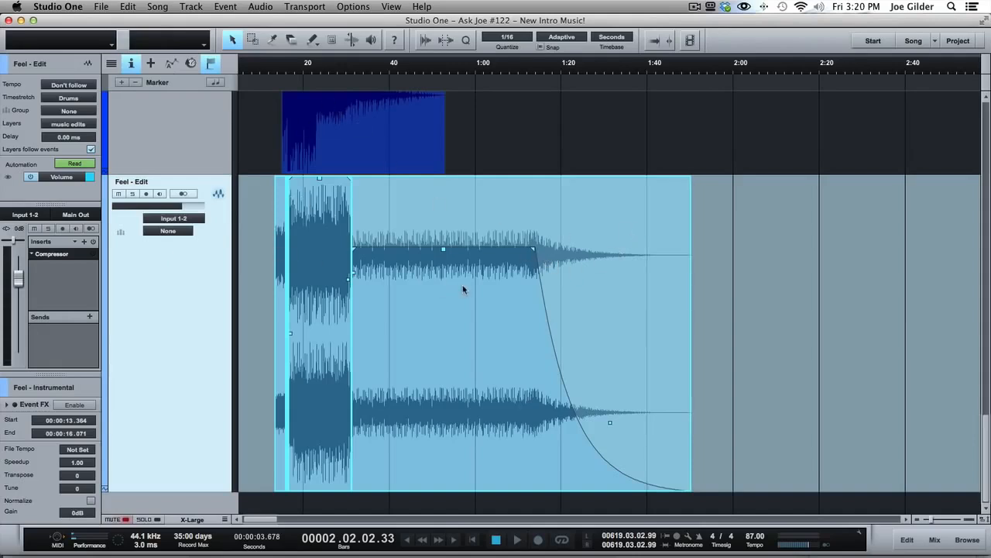
{"action": "left_click", "coordinate": [266, 250]}
{"action": "left_click_drag", "start_coordinate": [265, 250], "coordinate": [755, 271]}
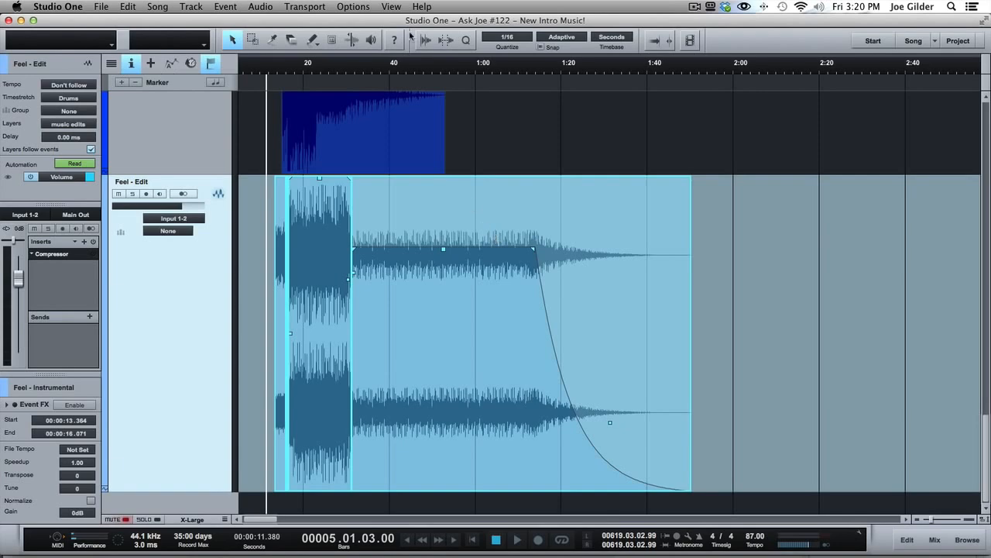
- Search the available commands for "bounc" and locate Bounce Selection and Bounce To New Track
{"action": "left_click", "coordinate": [412, 6]}
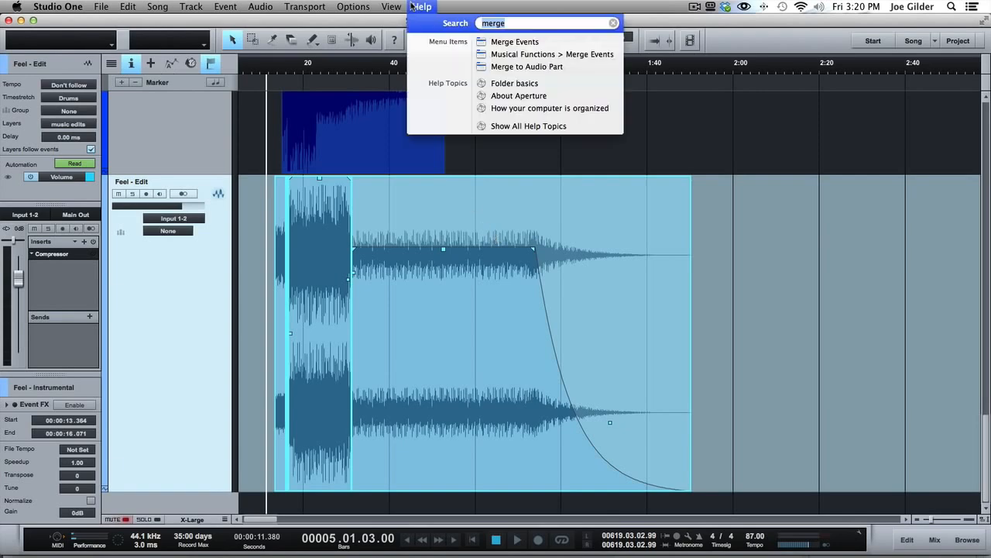
{"action": "type", "text": "bounc"}
{"action": "key", "text": "Down"}
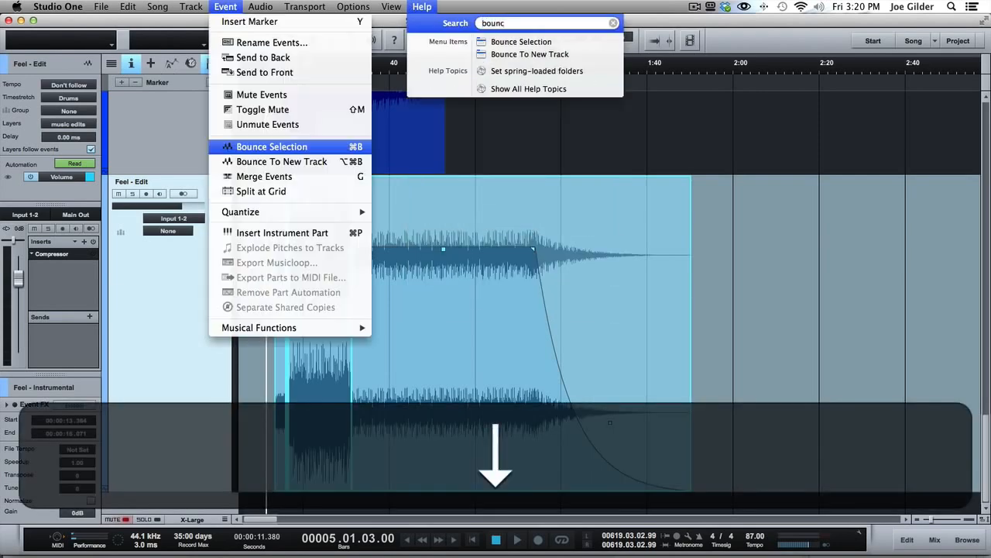
{"action": "key", "text": "Down"}
{"action": "key", "text": "Up"}
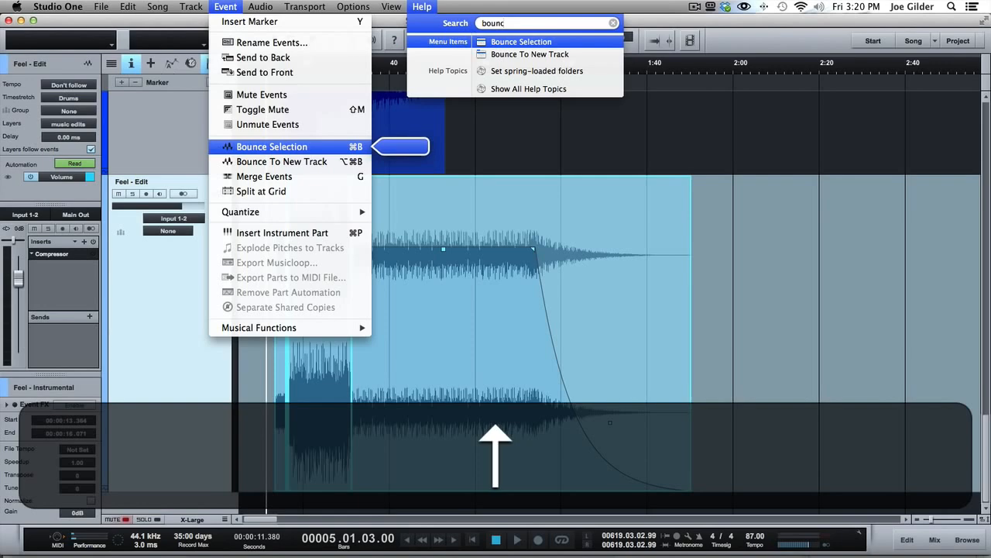
{"action": "key", "text": "Down"}
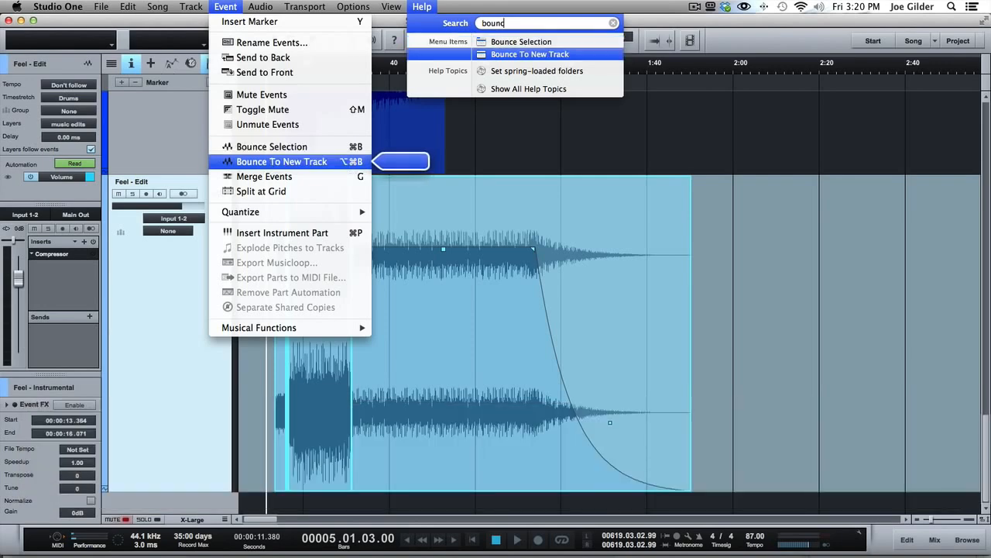
{"action": "key", "text": "Escape"}
{"action": "left_click", "coordinate": [400, 331]}
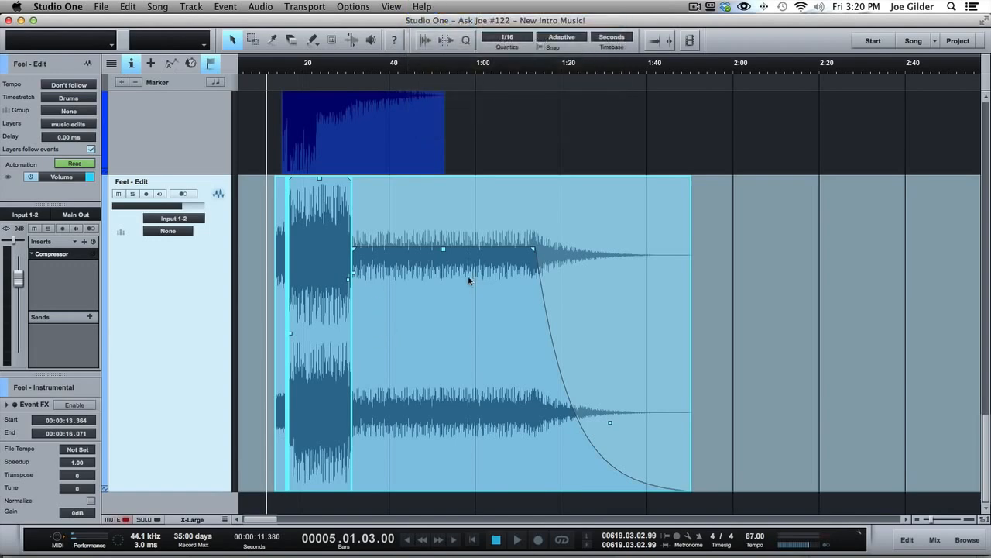
- Bounce the selected separate events of the Feel - Edit track into a single audio event, and undo the bounce
{"action": "key", "text": "super"}
{"action": "key", "text": "super+b"}
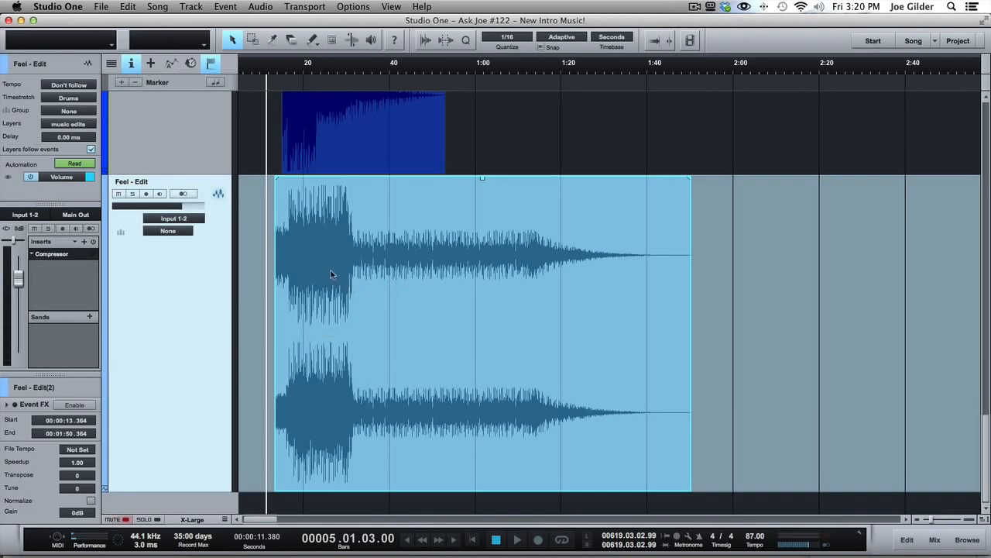
{"action": "key", "text": "super"}
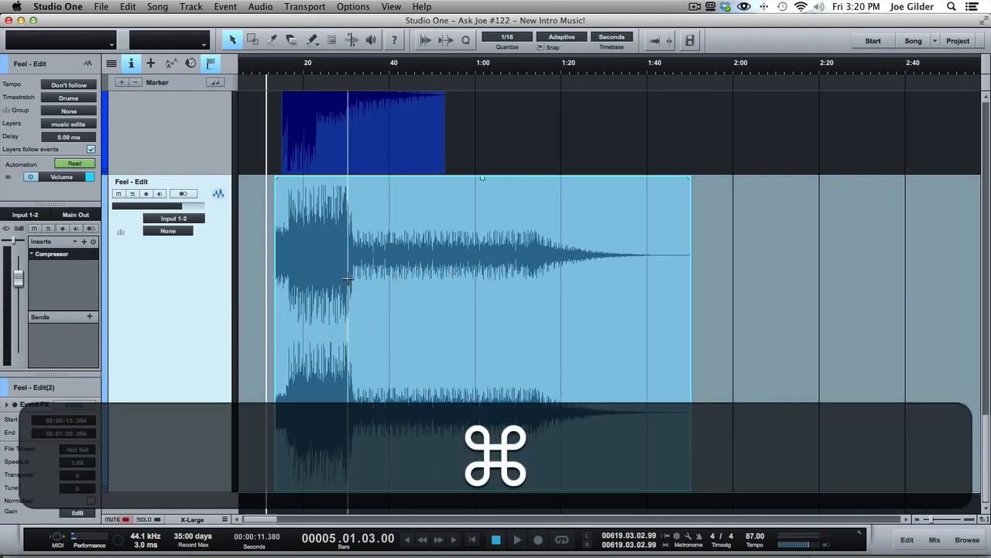
{"action": "key", "text": "super+z"}
{"action": "key", "text": "alt+super+z"}
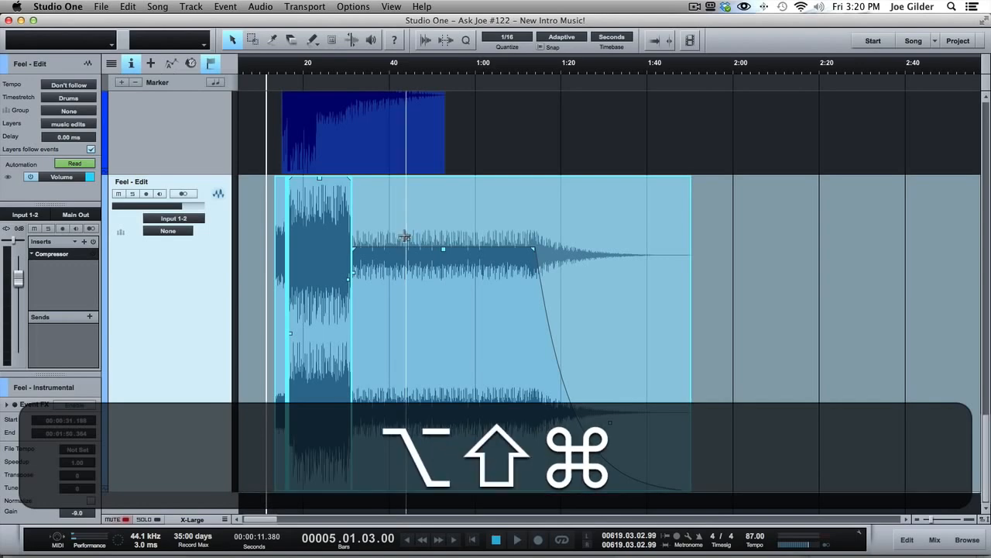
- Reselect the separate Feel - Edit events and try bouncing them to a new track
{"action": "key", "text": "alt+shift+super+b"}
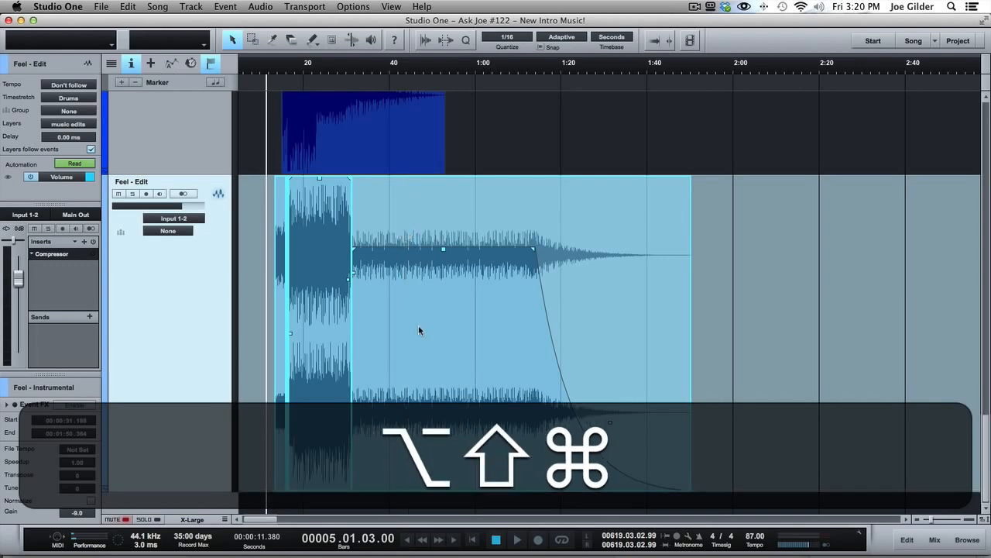
{"action": "left_click_drag", "start_coordinate": [726, 300], "coordinate": [263, 303]}
{"action": "key", "text": "alt+super+b"}
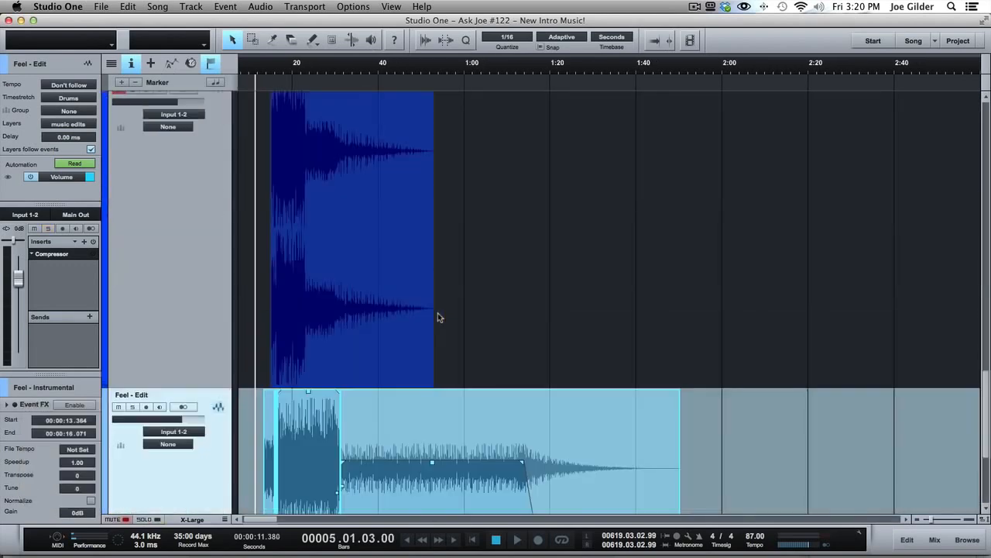
- Bounce all separate Feel - Edit events into one audio event, and view the song's export commands
{"action": "scroll", "coordinate": [443, 409], "scroll_direction": "down", "scroll_amount": 5}
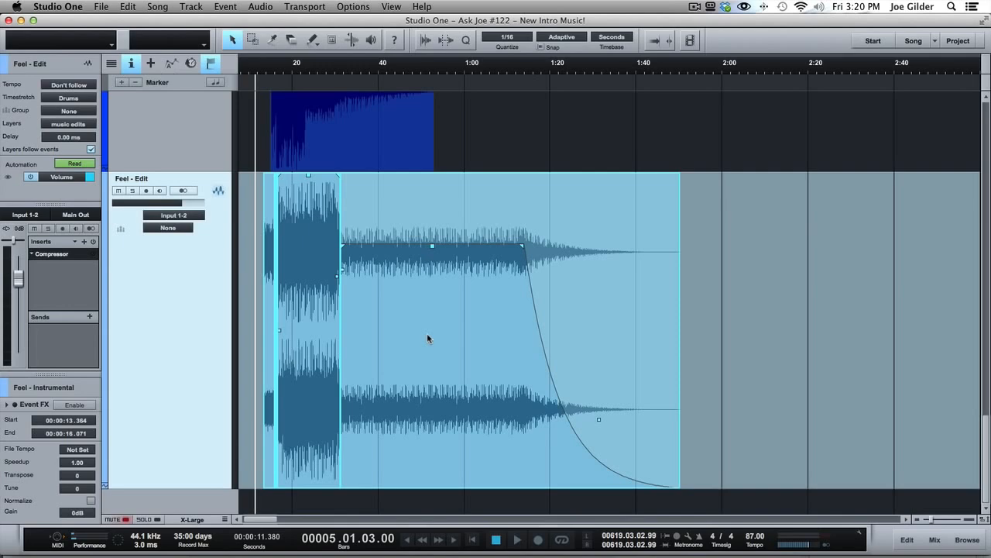
{"action": "left_click", "coordinate": [461, 355]}
{"action": "left_click_drag", "start_coordinate": [773, 351], "coordinate": [213, 295]}
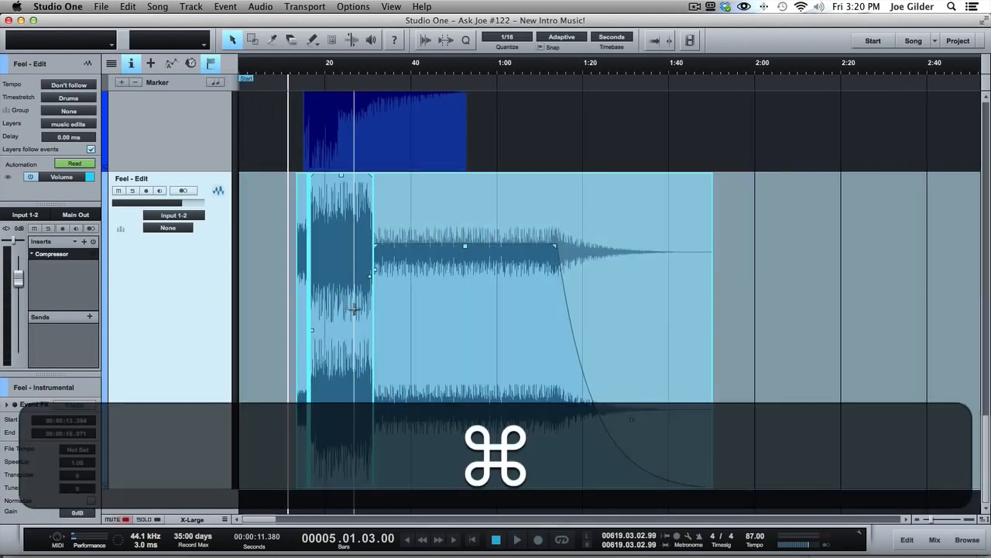
{"action": "key", "text": "super+b"}
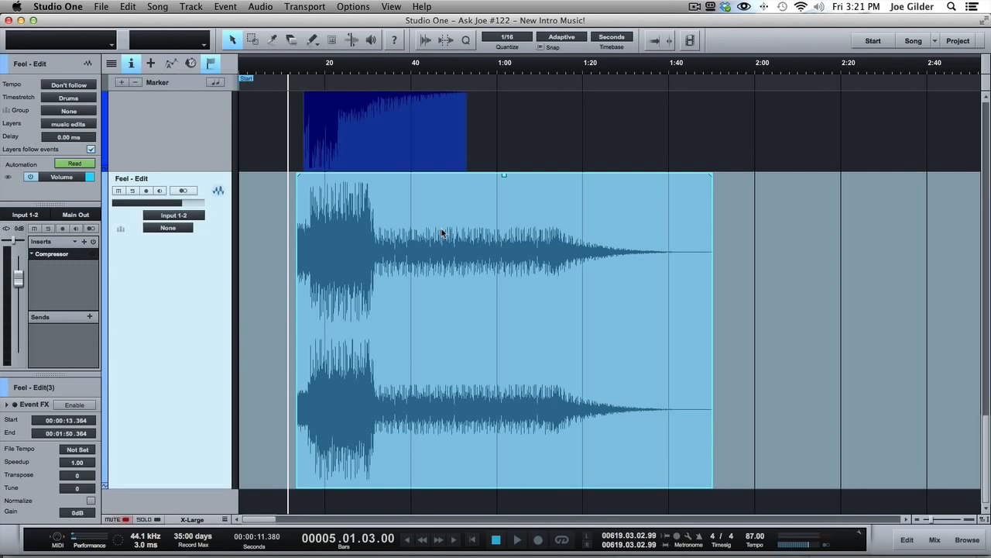
{"action": "left_click", "coordinate": [165, 7]}
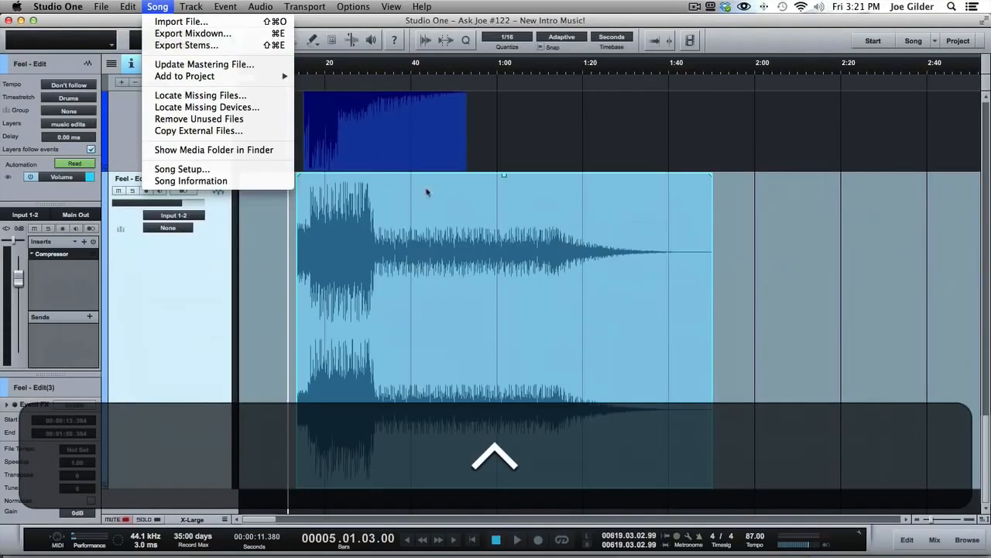
{"action": "left_click", "coordinate": [489, 226]}
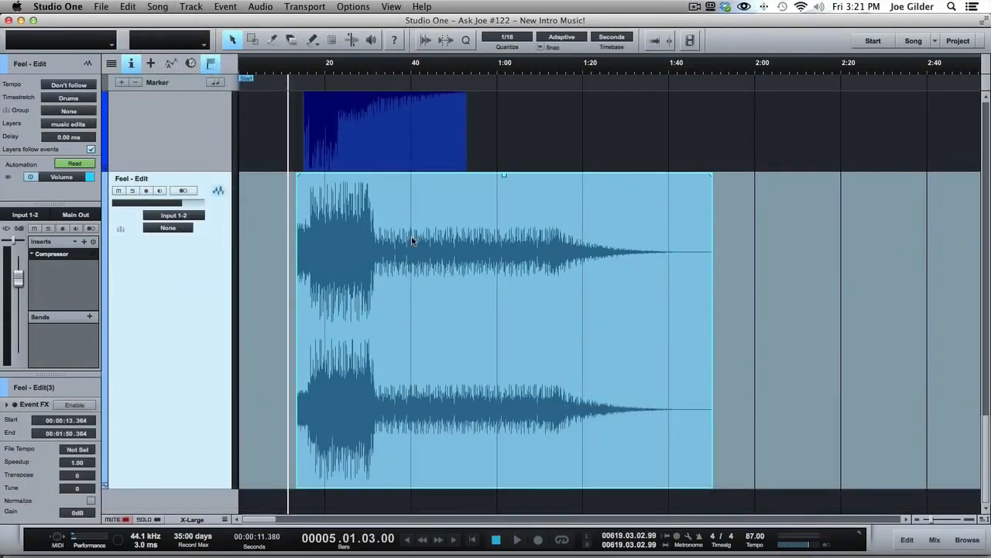
- Move the bounced event to start at about 59 s and shape it with a fade-in, a fade-out and about -6.3 dB gain
{"action": "left_click_drag", "start_coordinate": [439, 312], "coordinate": [635, 299]}
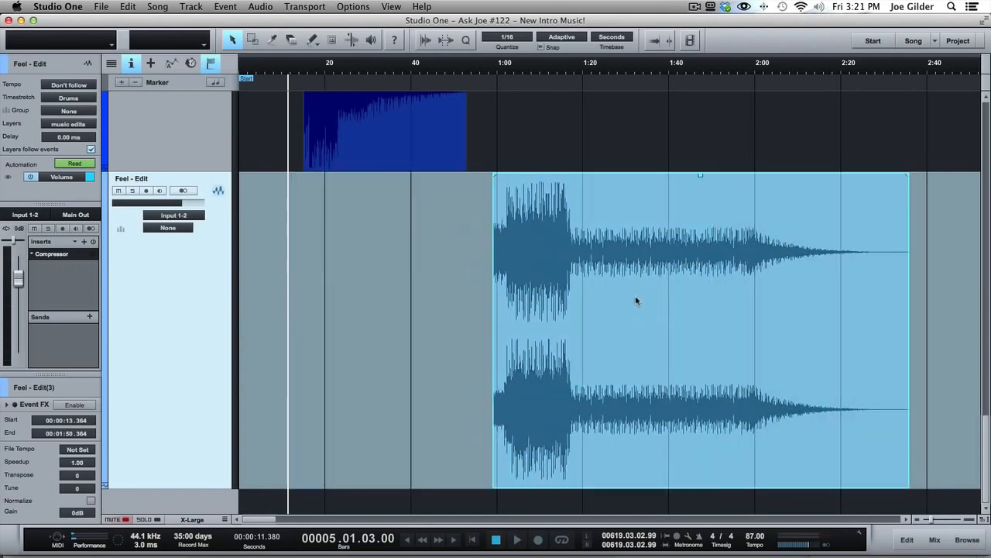
{"action": "left_click_drag", "start_coordinate": [495, 176], "coordinate": [566, 195]}
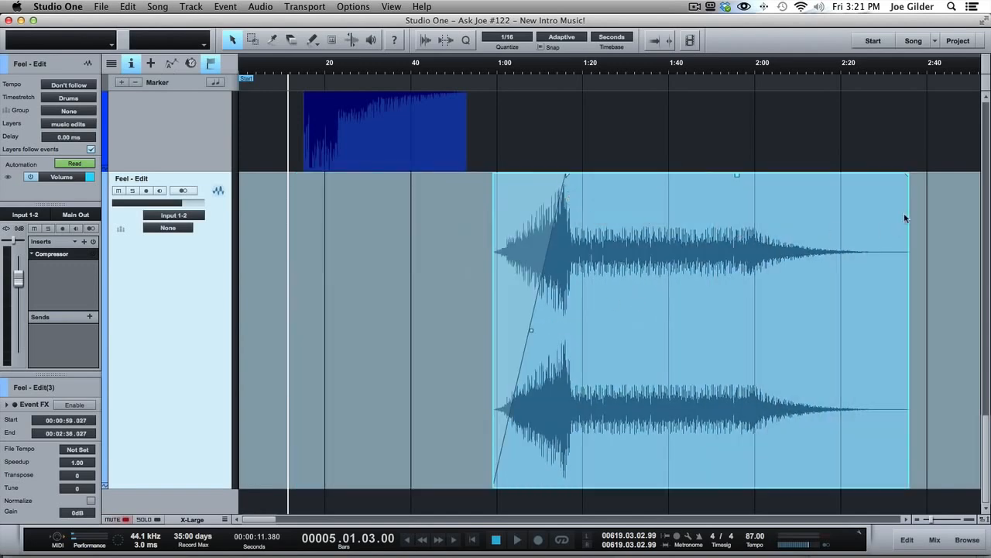
{"action": "left_click_drag", "start_coordinate": [910, 181], "coordinate": [704, 218]}
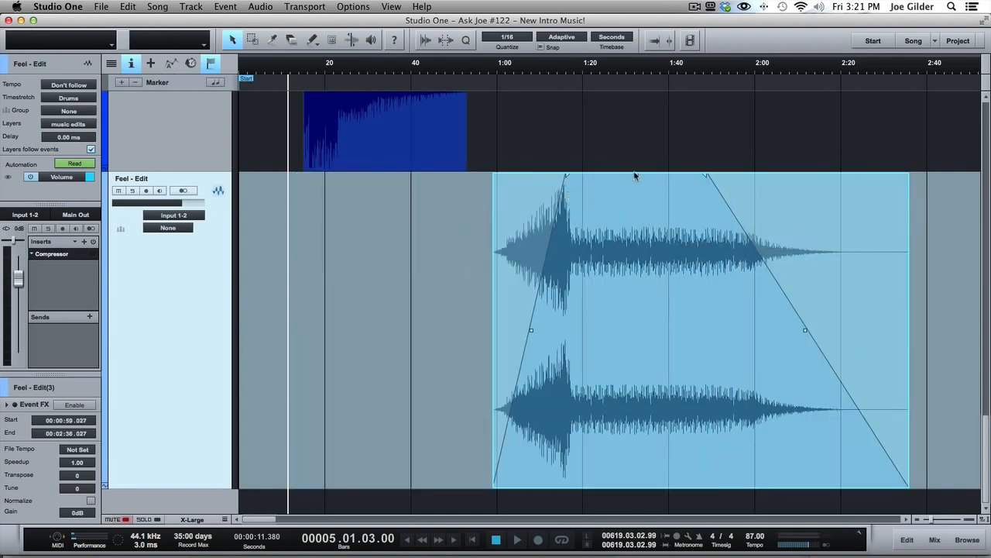
{"action": "left_click_drag", "start_coordinate": [636, 177], "coordinate": [635, 241]}
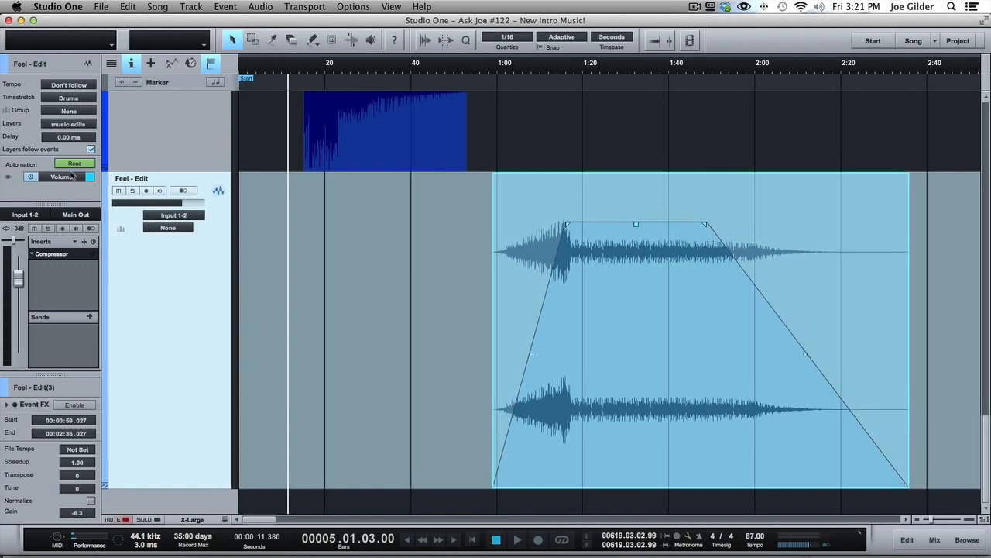
- Switch the Feel - Edit track to the consolidated layer for comparison, and return to the music edits layer
{"action": "left_click", "coordinate": [76, 125]}
{"action": "left_click", "coordinate": [73, 161]}
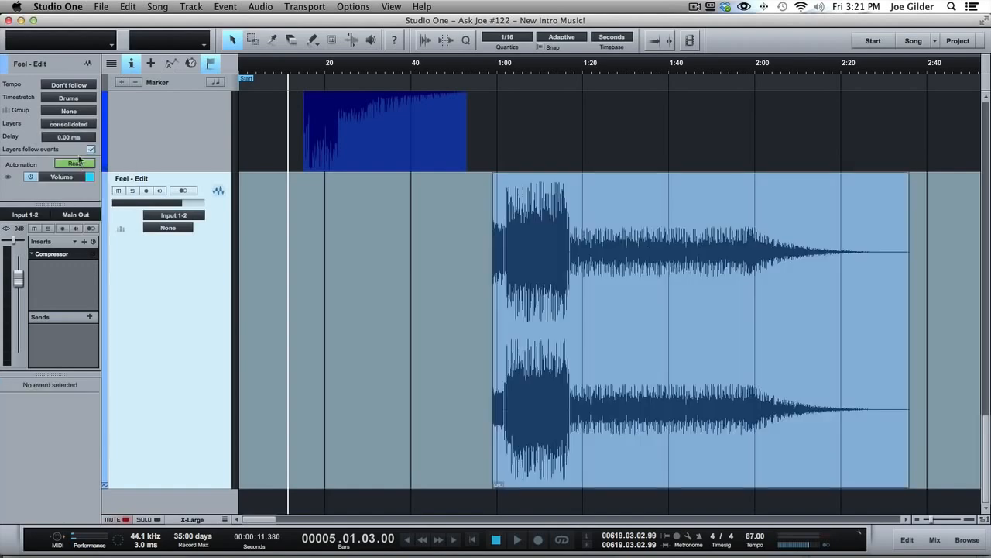
{"action": "left_click", "coordinate": [75, 125]}
{"action": "left_click", "coordinate": [78, 171]}
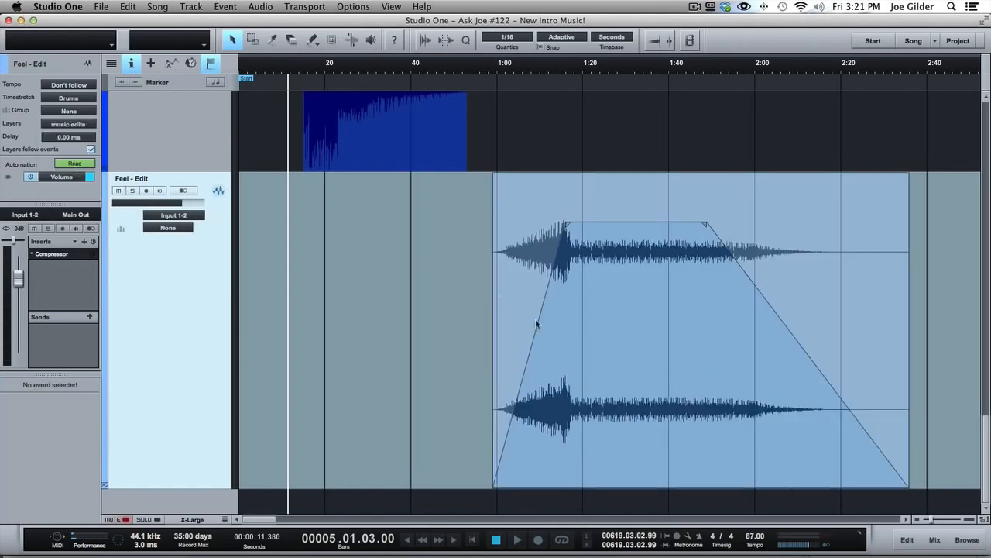
- Undo the gain change, fades, move and bounce on the Feel - Edit track's music edits layer
{"action": "left_click", "coordinate": [573, 348]}
{"action": "key", "text": "super+z"}
{"action": "key", "text": "super+z"}
{"action": "key", "text": "super+z"}
{"action": "key", "text": "super+z"}
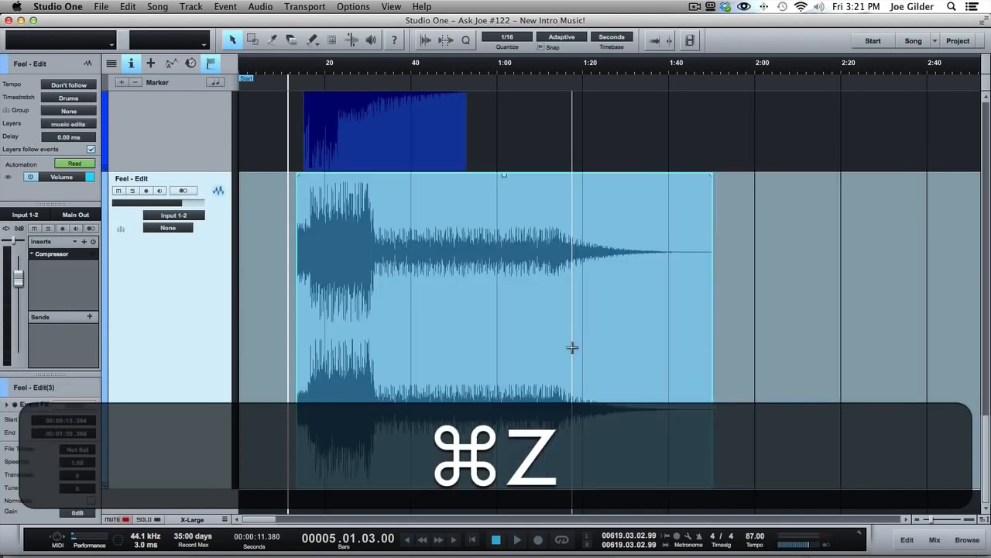
{"action": "key", "text": "super+z"}
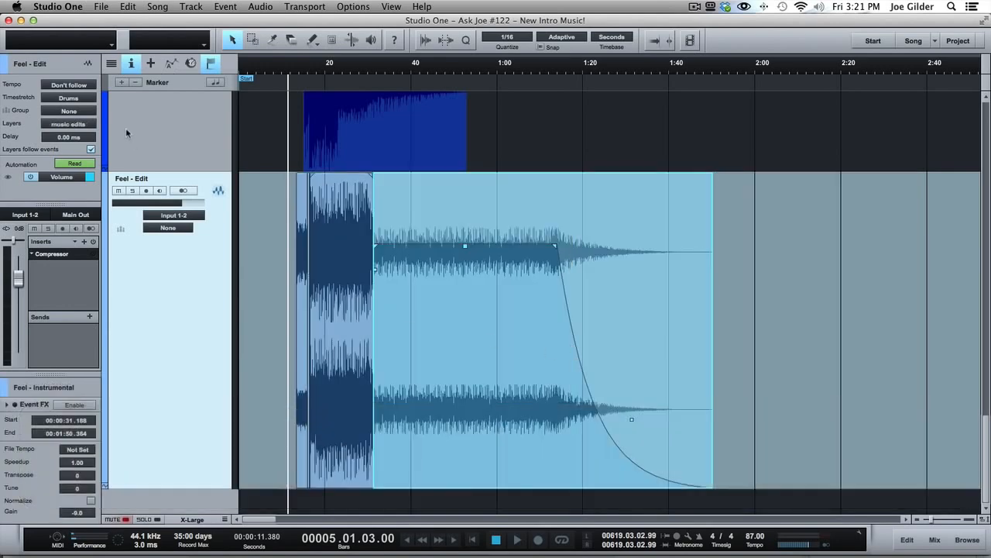
- Show the consolidated layer of the Feel - Edit track, select its merged event and review the commands available for it
{"action": "left_click", "coordinate": [76, 125]}
{"action": "left_click", "coordinate": [75, 160]}
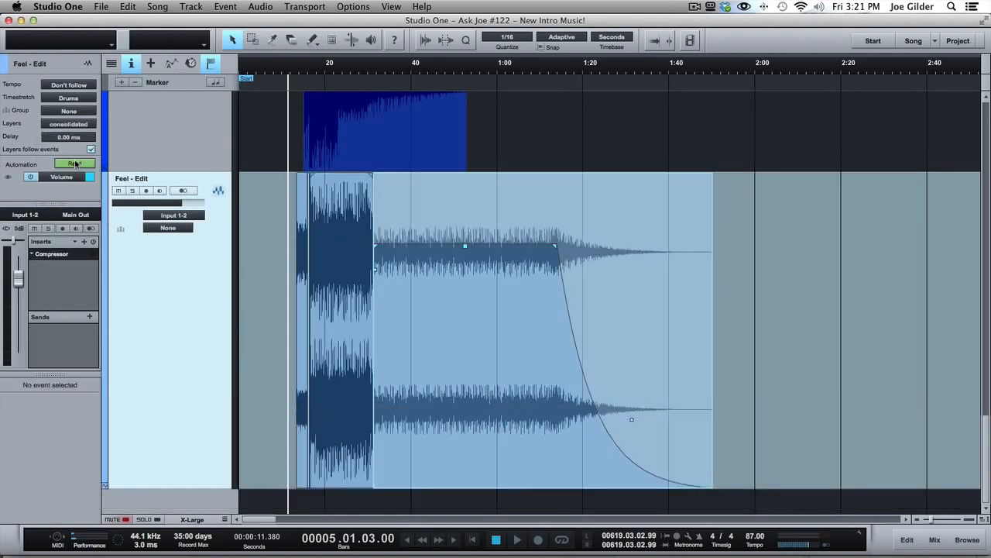
{"action": "left_click", "coordinate": [373, 309]}
{"action": "right_click", "coordinate": [381, 404]}
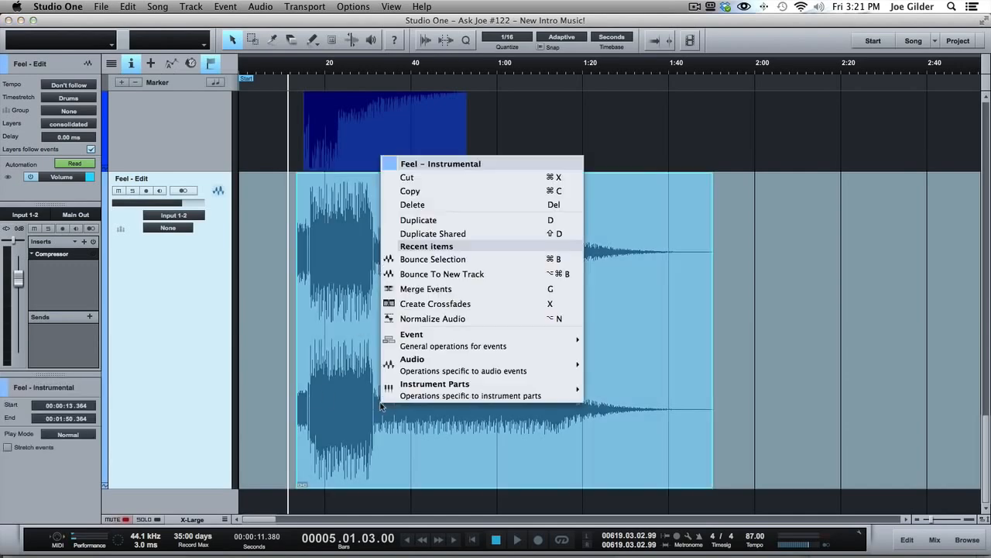
{"action": "left_click", "coordinate": [364, 312]}
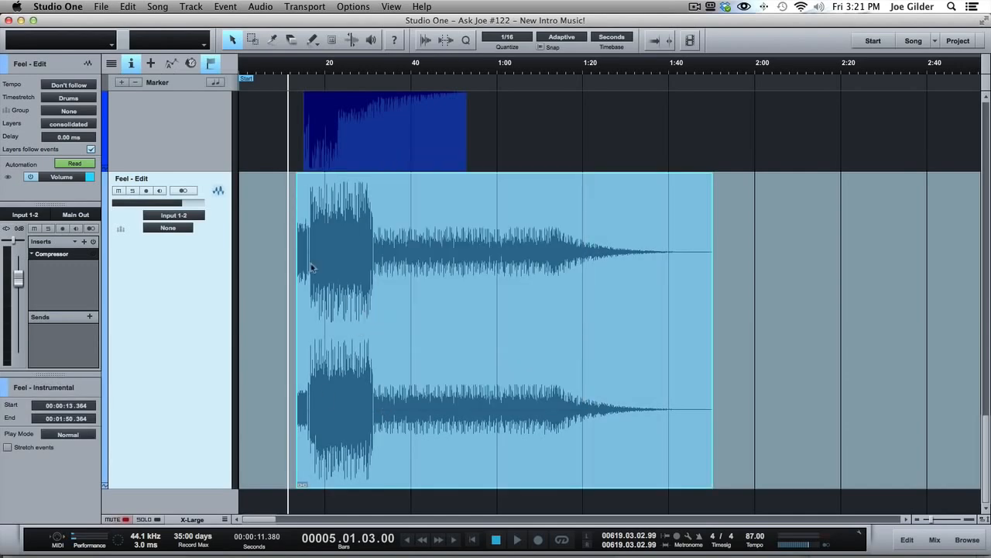
- Return the Feel - Edit track to the music edits layer and select the short, loud second event
{"action": "left_click", "coordinate": [76, 125]}
{"action": "left_click", "coordinate": [71, 171]}
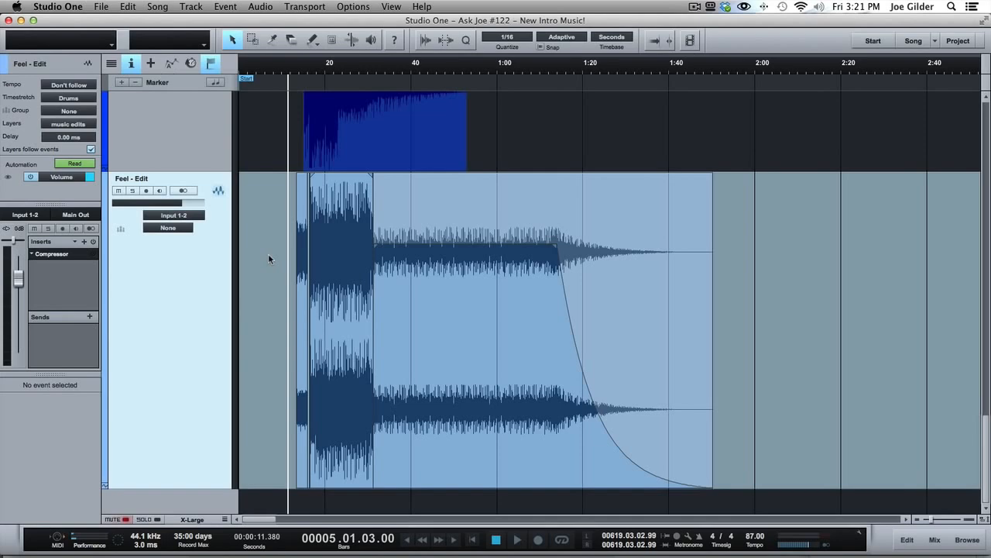
{"action": "left_click_drag", "start_coordinate": [268, 242], "coordinate": [745, 240]}
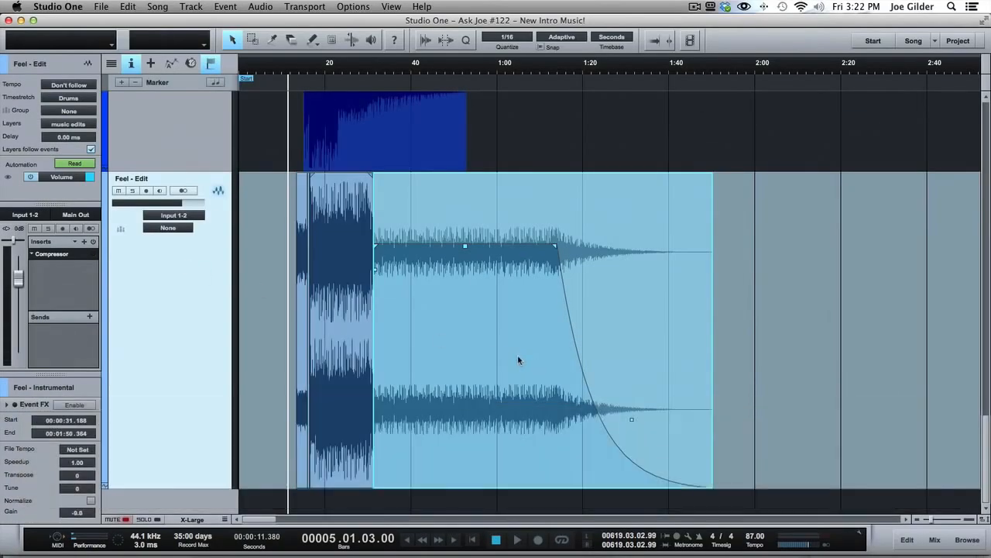
{"action": "left_click", "coordinate": [350, 296]}
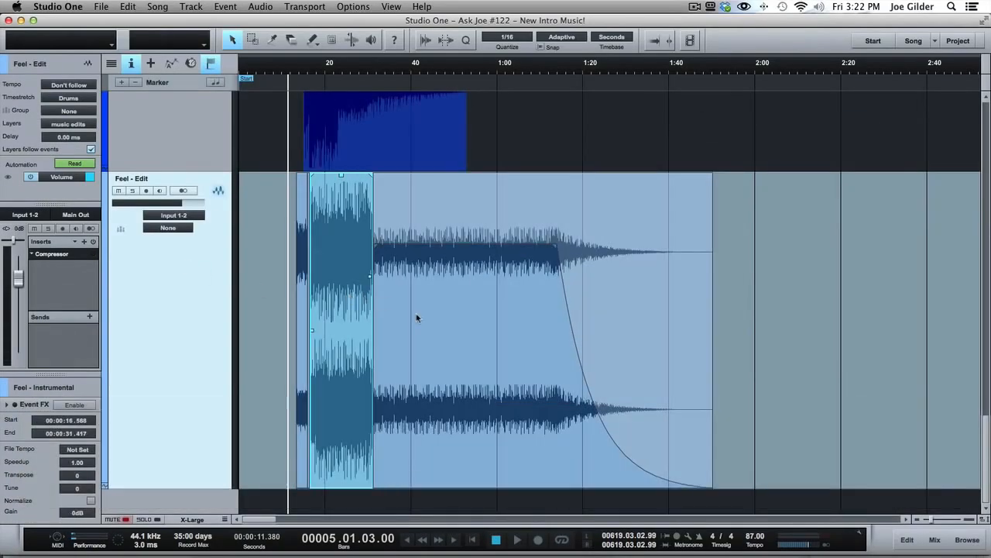